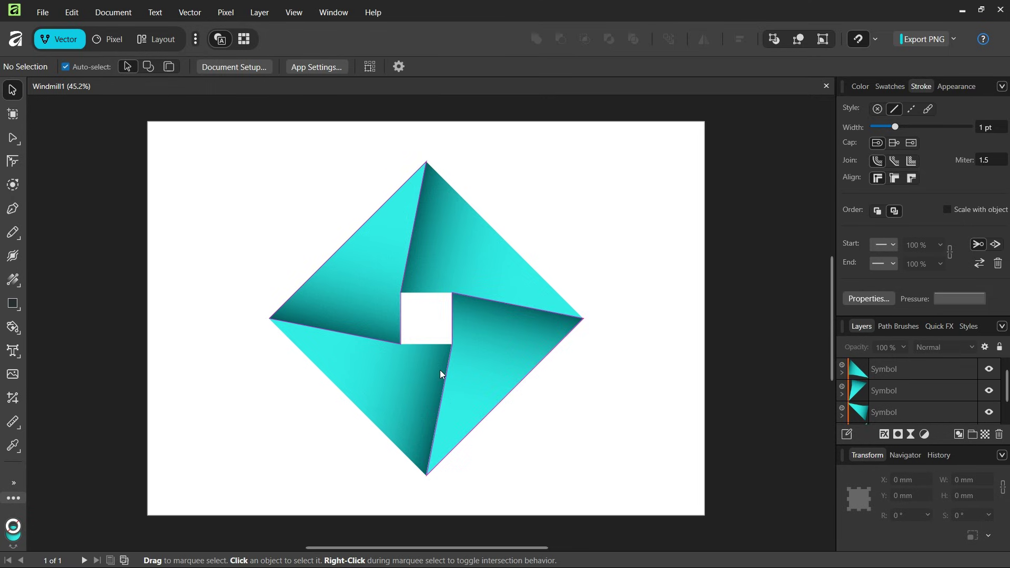
- Create a new blank A3 document
scroll(438, 354, "up", 1)
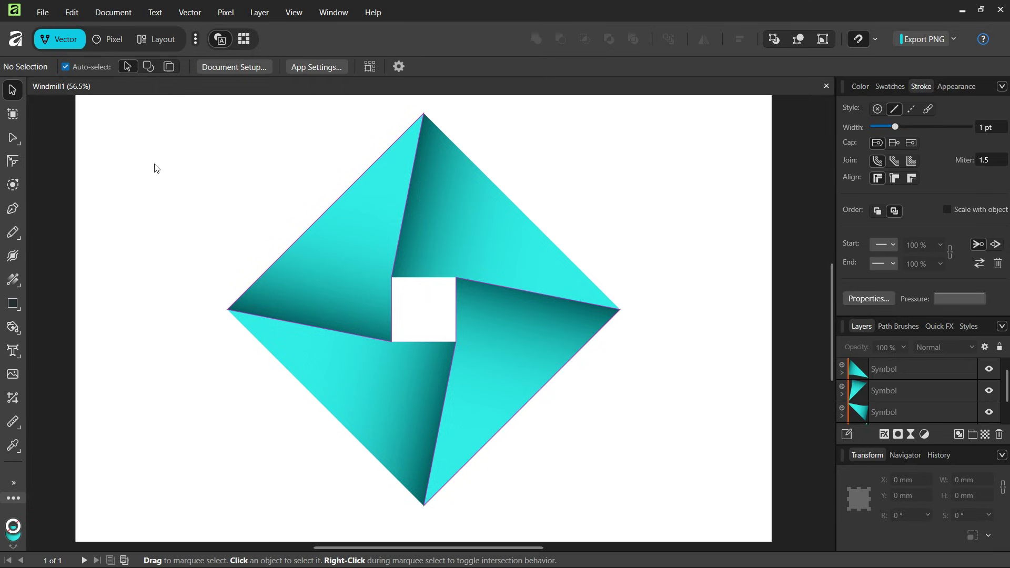
left_click(45, 17)
left_click(56, 48)
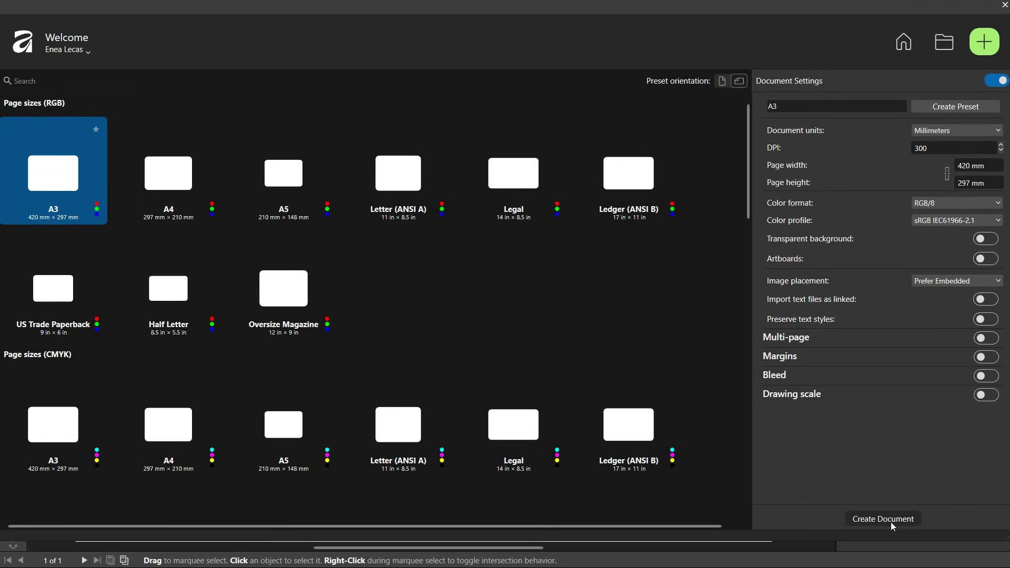
left_click(883, 519)
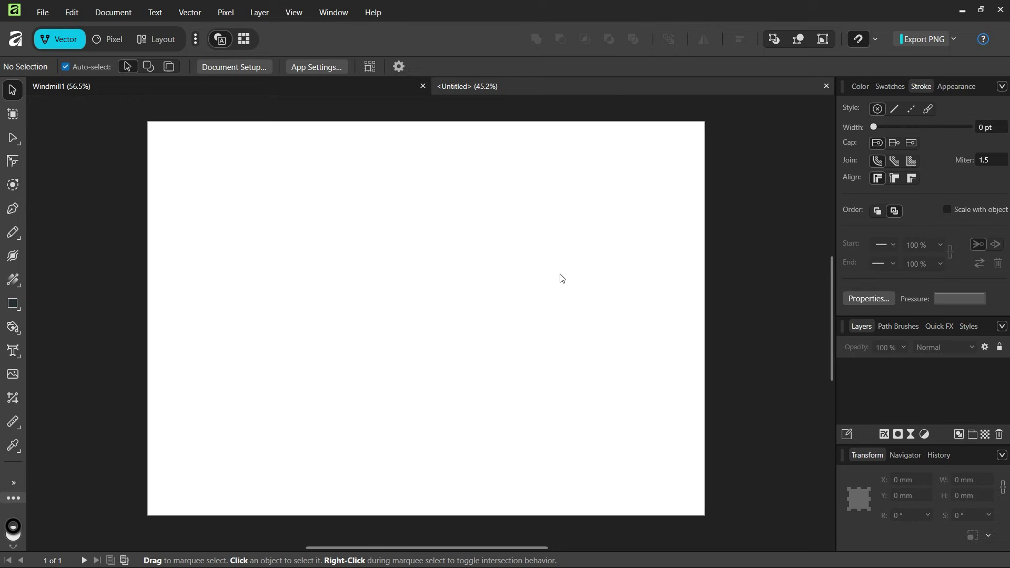
- Add a horizontal guide at 148.5 mm and a vertical guide at 210 mm
left_click(292, 11)
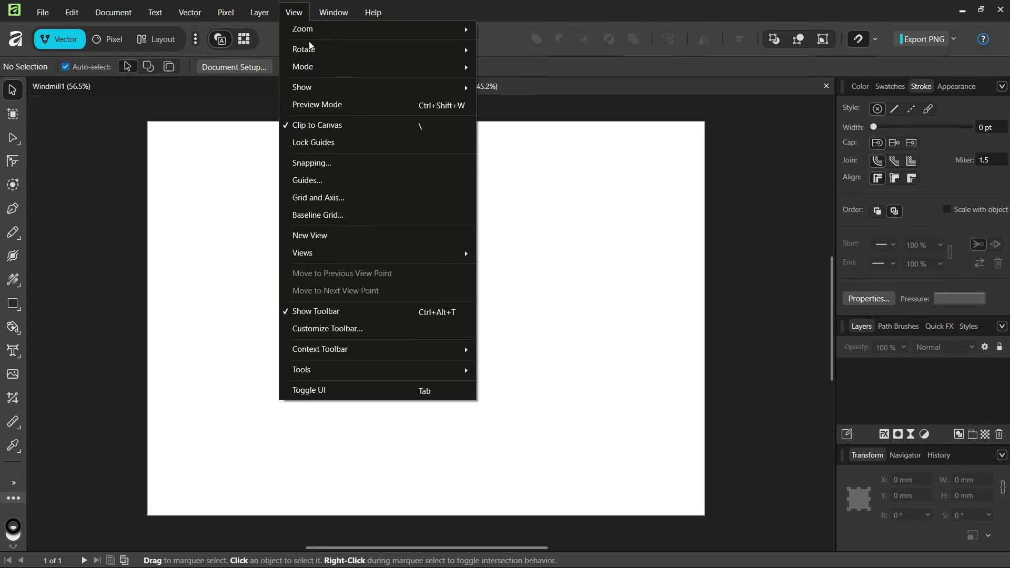
left_click(331, 182)
left_click(267, 353)
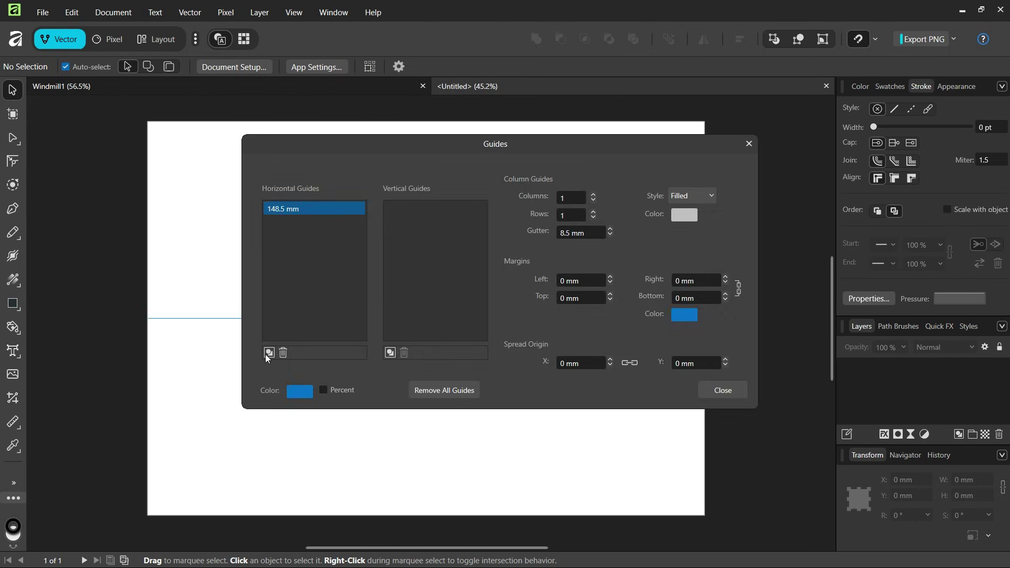
left_click(390, 352)
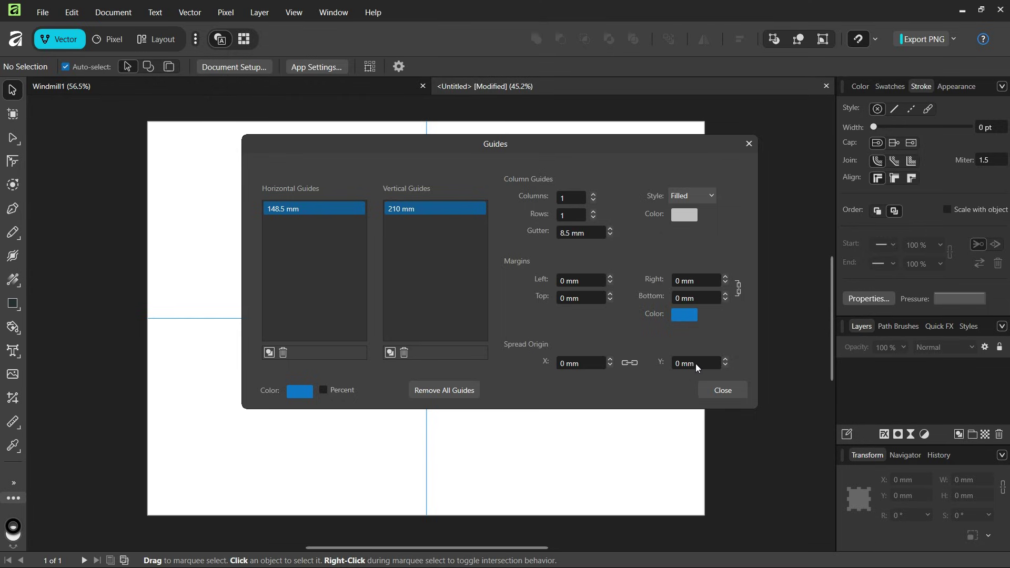
left_click(722, 394)
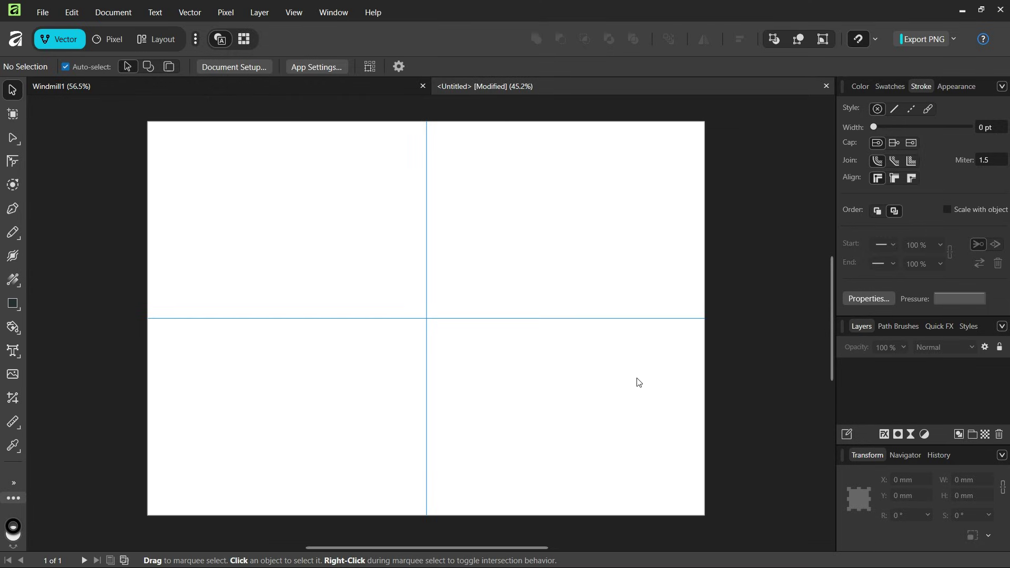
- With the Diamond Tool set to no fill and a 1 pt stroke, draw a 235.6 mm diamond from the guide crossing
left_click(18, 308)
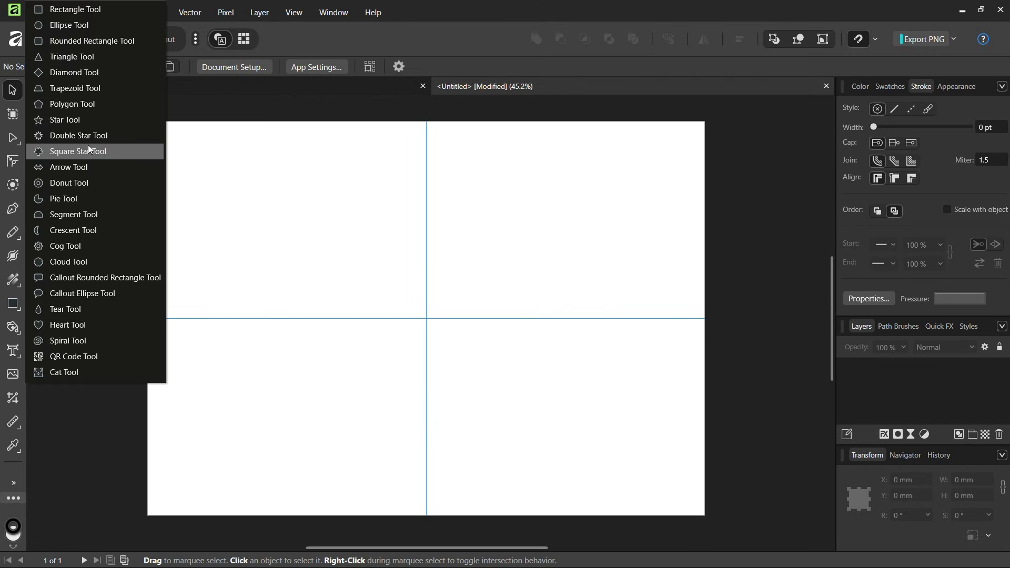
left_click(94, 71)
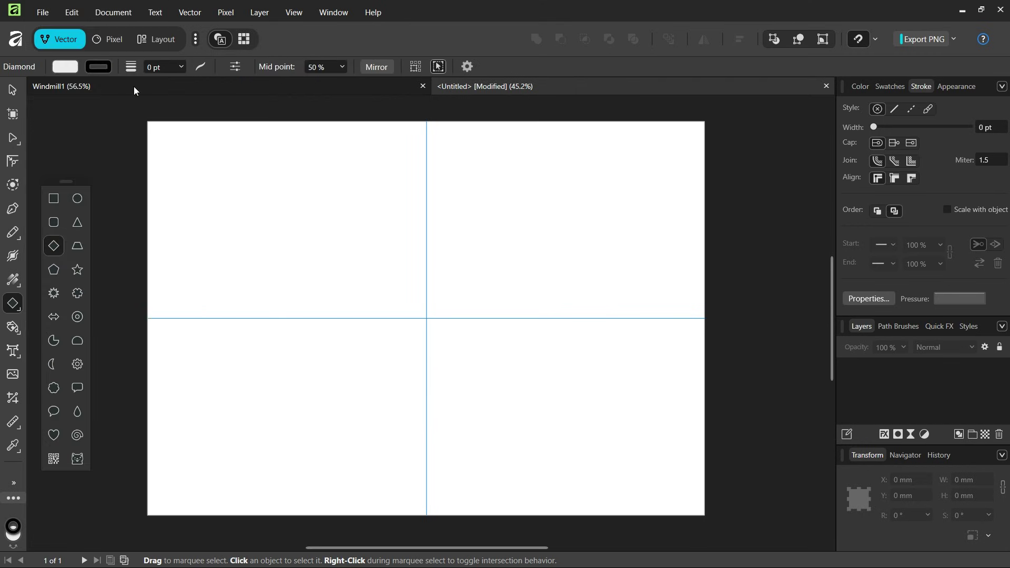
left_click(65, 67)
left_click(207, 83)
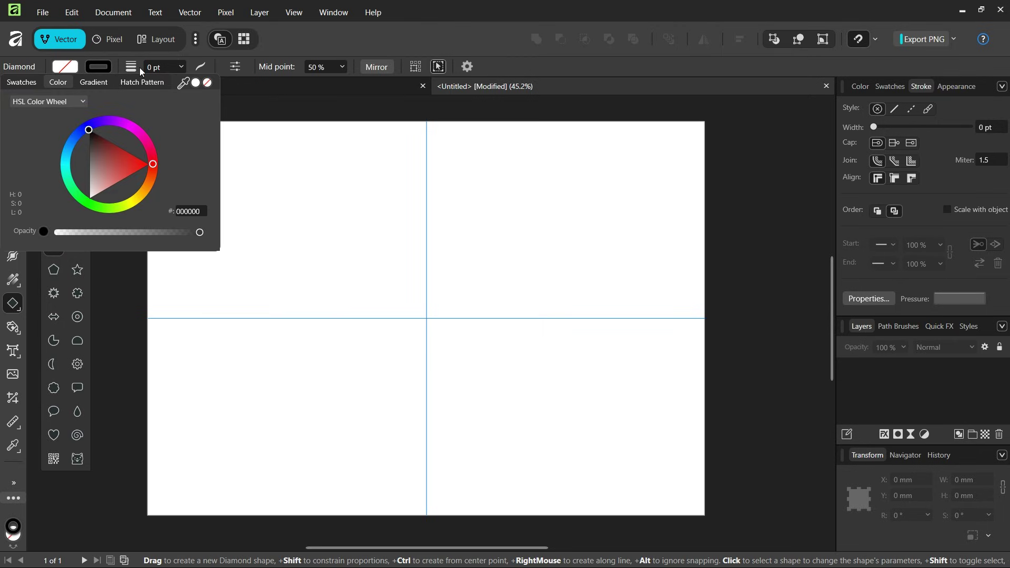
left_click(160, 68)
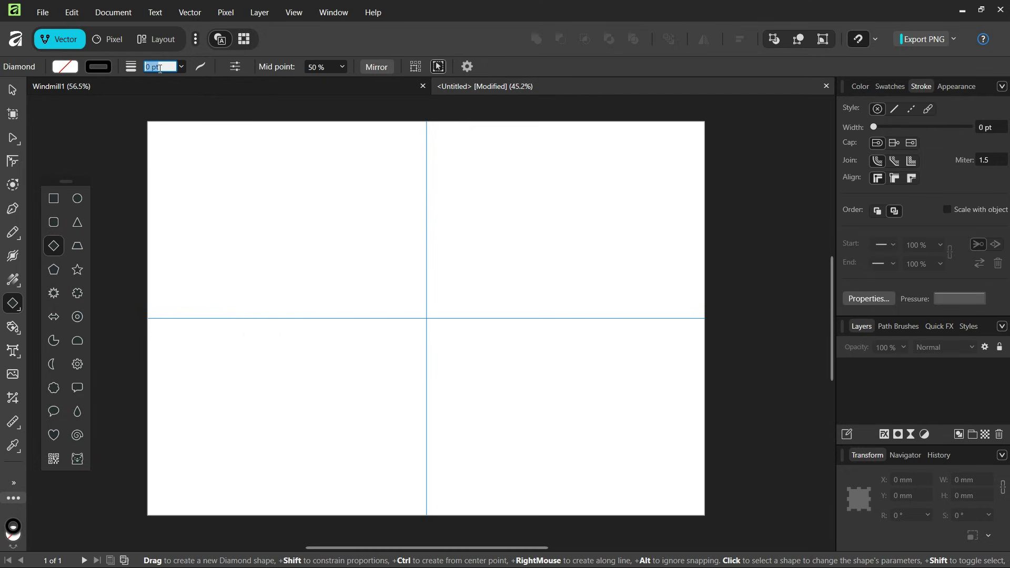
type("1")
key("Return")
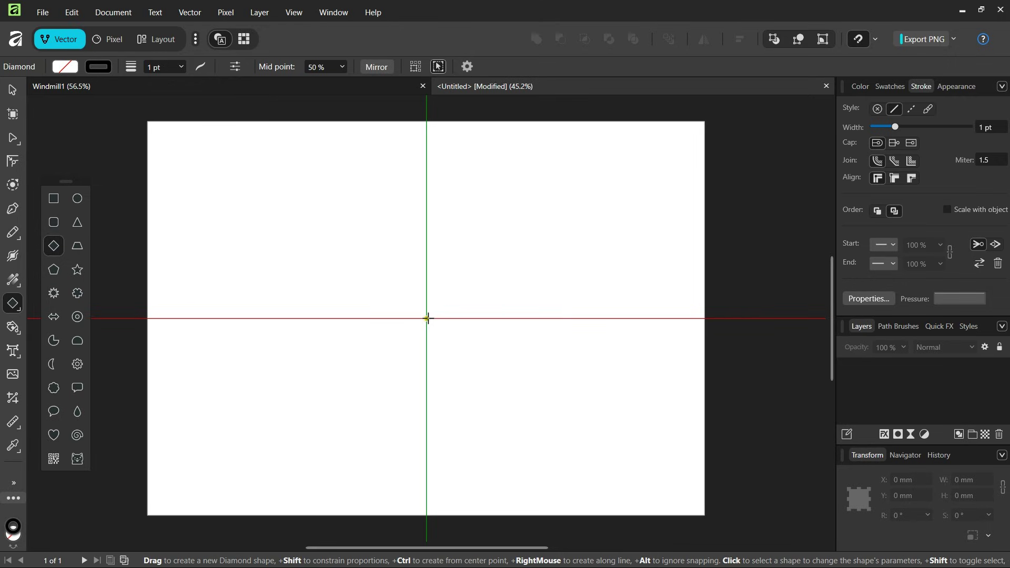
left_click_drag(427, 318, 611, 442)
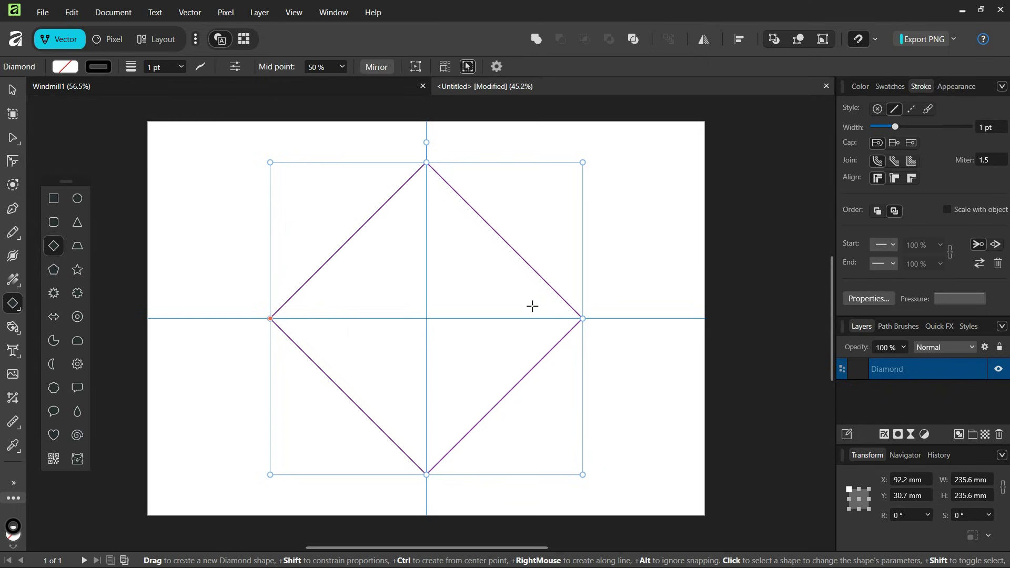
- Draw a 40.5 mm square out from the diamond's centre with the Rectangle Tool
left_click(55, 202)
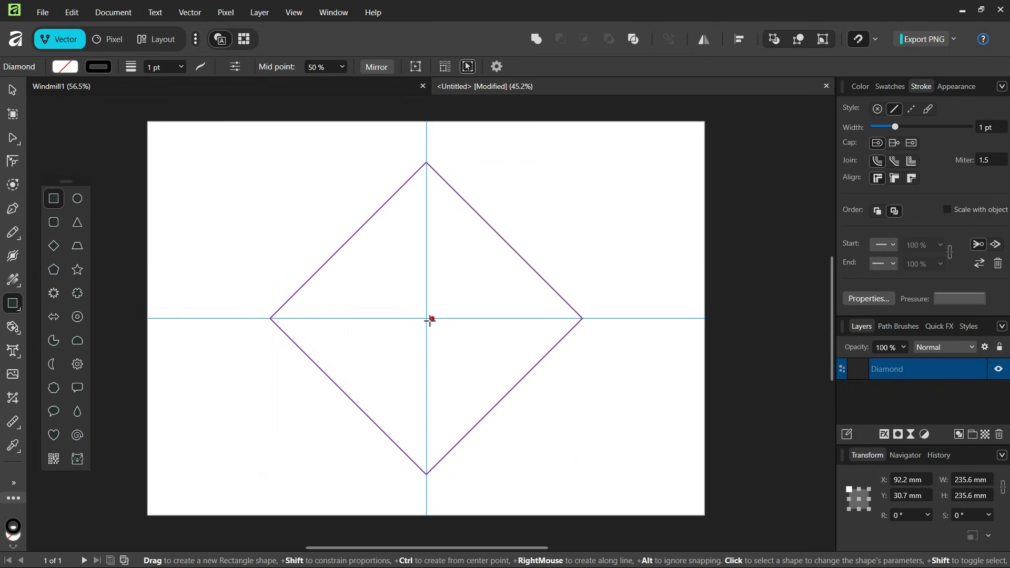
scroll(427, 317, "up", 1)
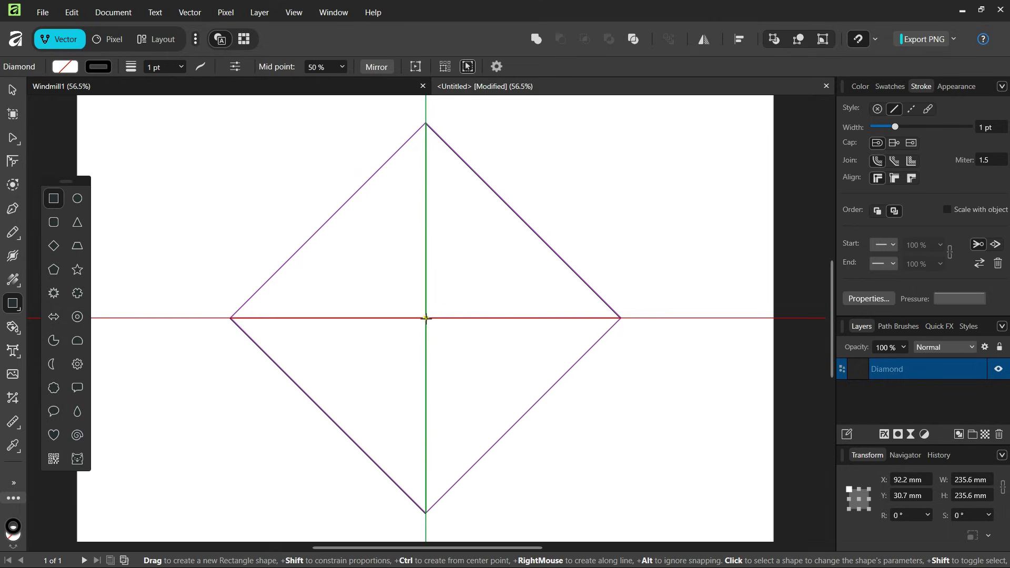
left_click_drag(426, 317, 461, 347)
scroll(408, 291, "up", 1)
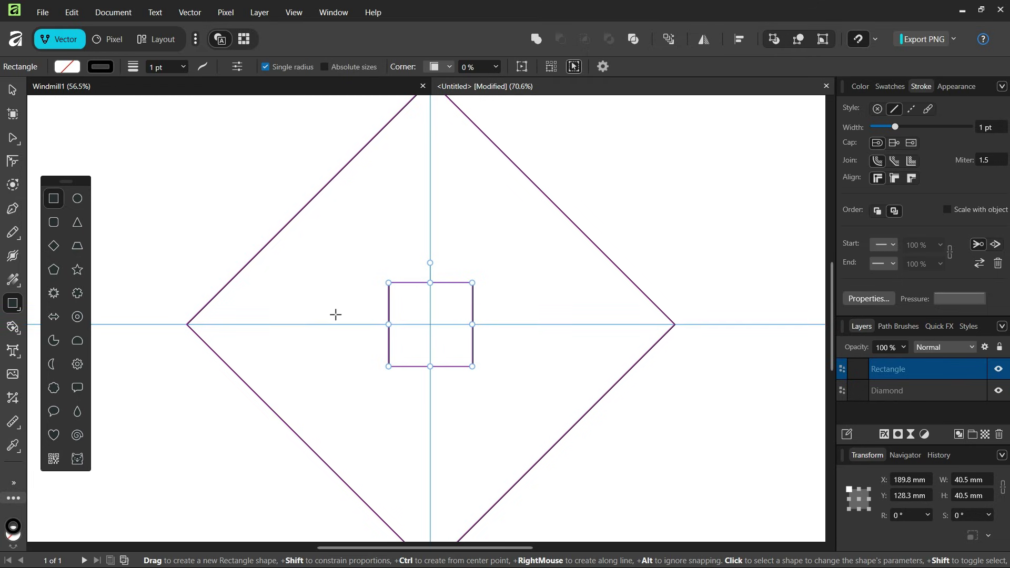
scroll(289, 334, "down", 2)
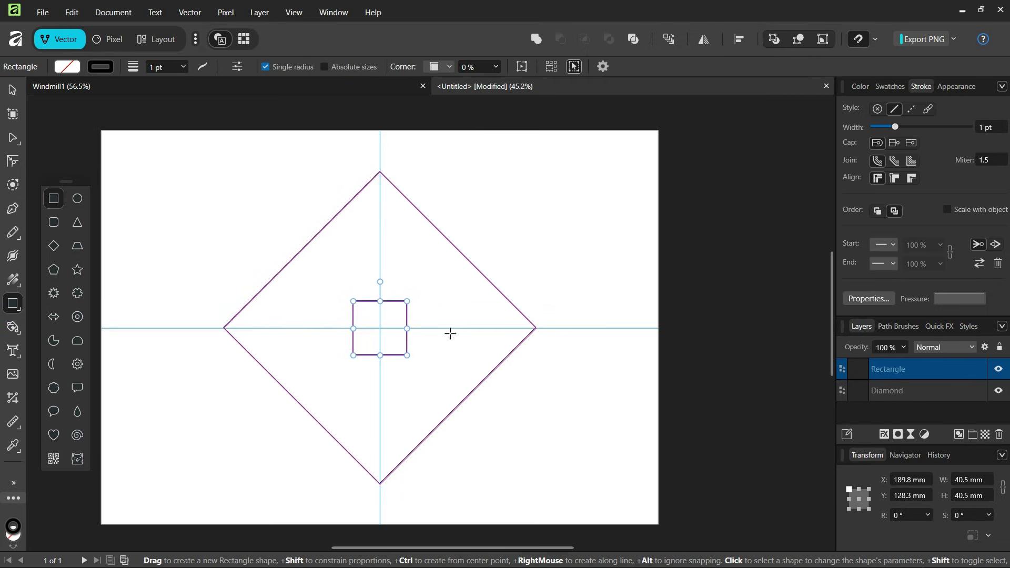
left_click(14, 96)
- Draw a straight line from the diamond's top corner to the square's top-left corner
scroll(582, 158, "down", 1)
left_click_drag(614, 133, 288, 457)
scroll(349, 377, "up", 1)
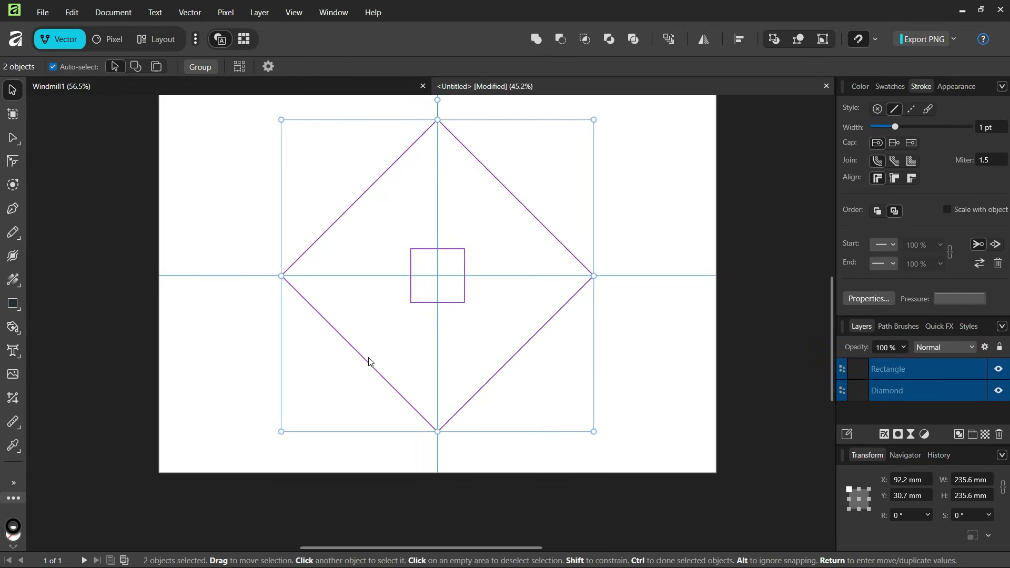
left_click(10, 211)
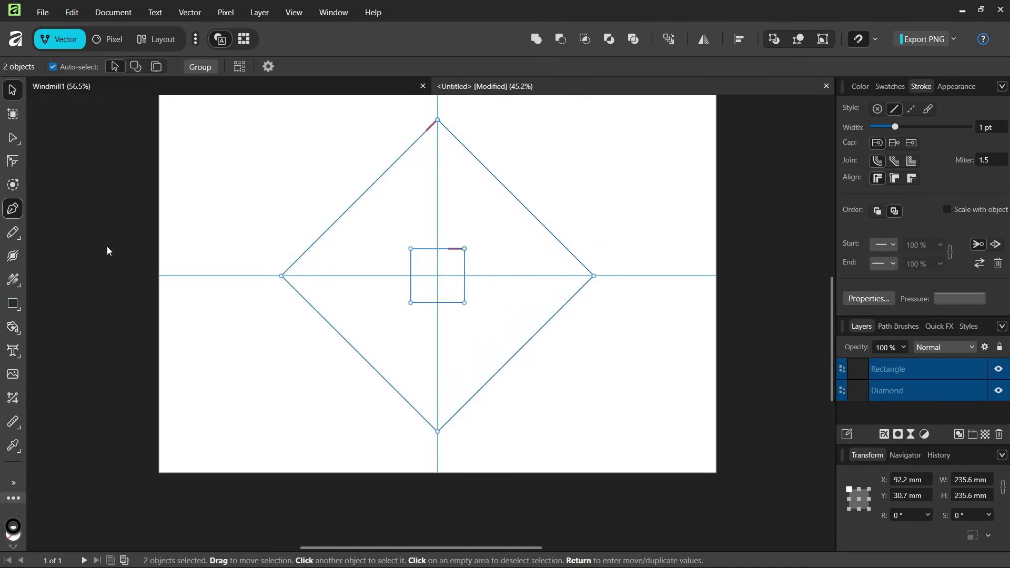
scroll(414, 271, "up", 2)
scroll(416, 269, "down", 3)
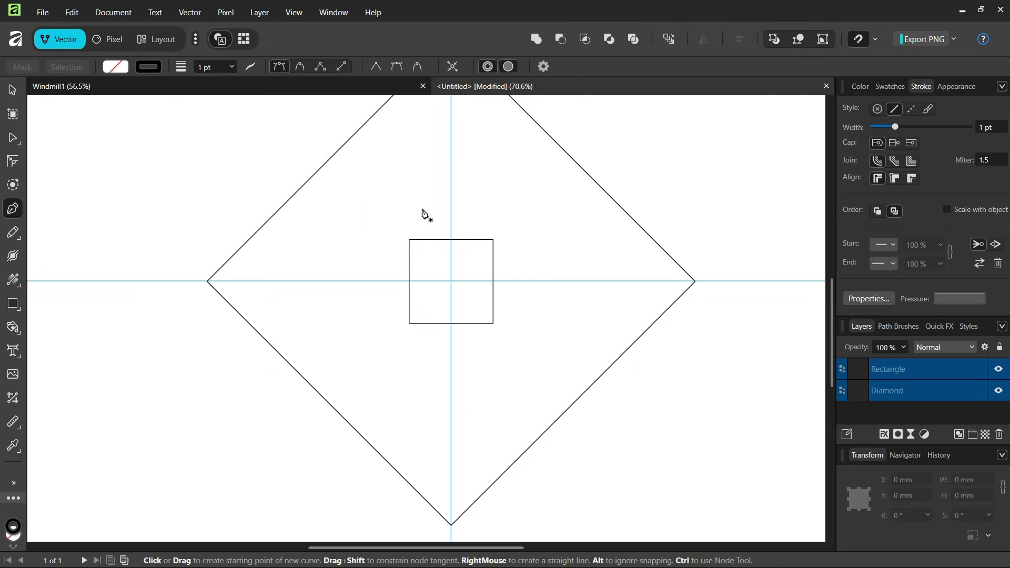
scroll(427, 200, "up", 2)
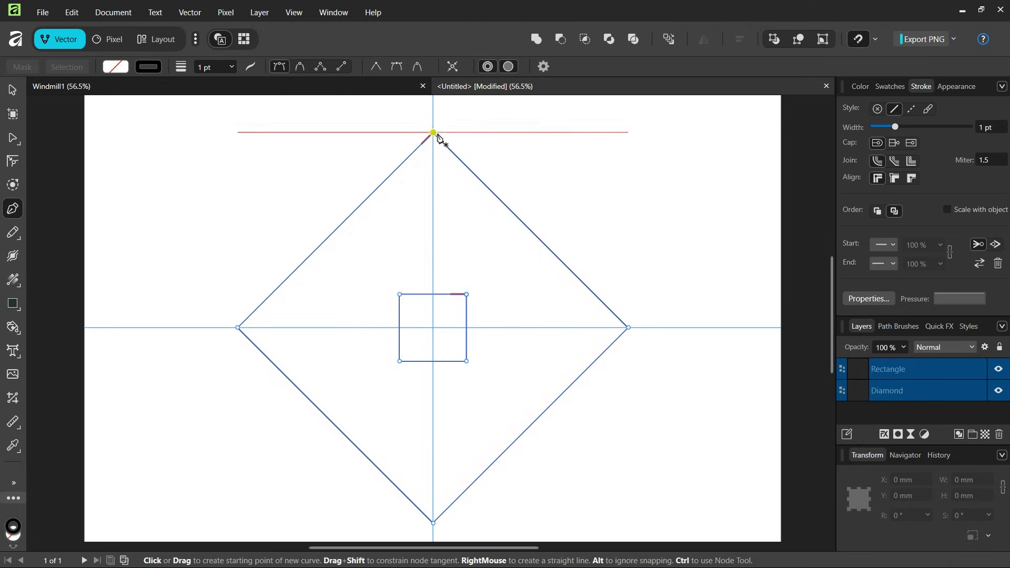
left_click(433, 132)
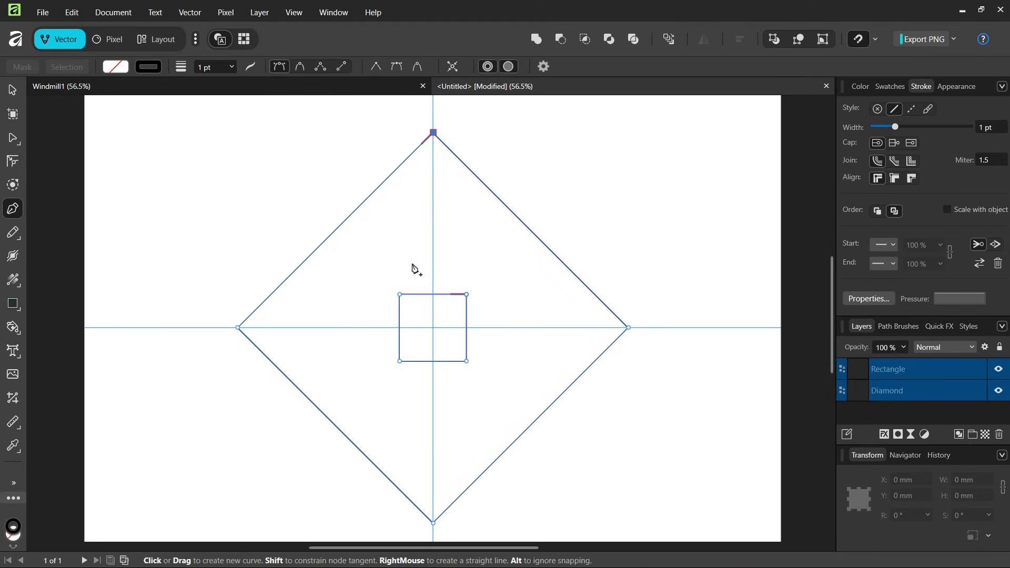
left_click(400, 296)
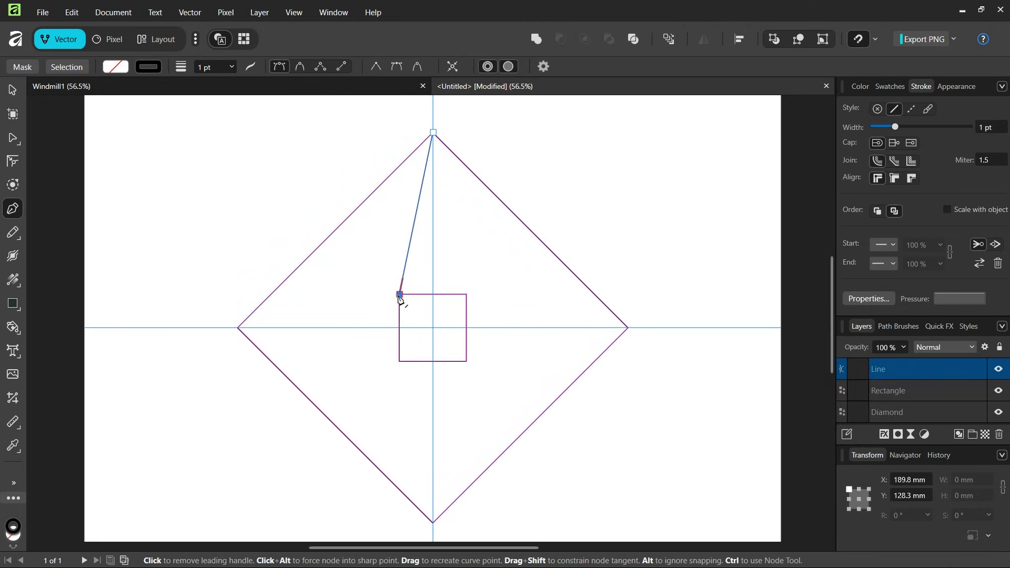
key("Escape")
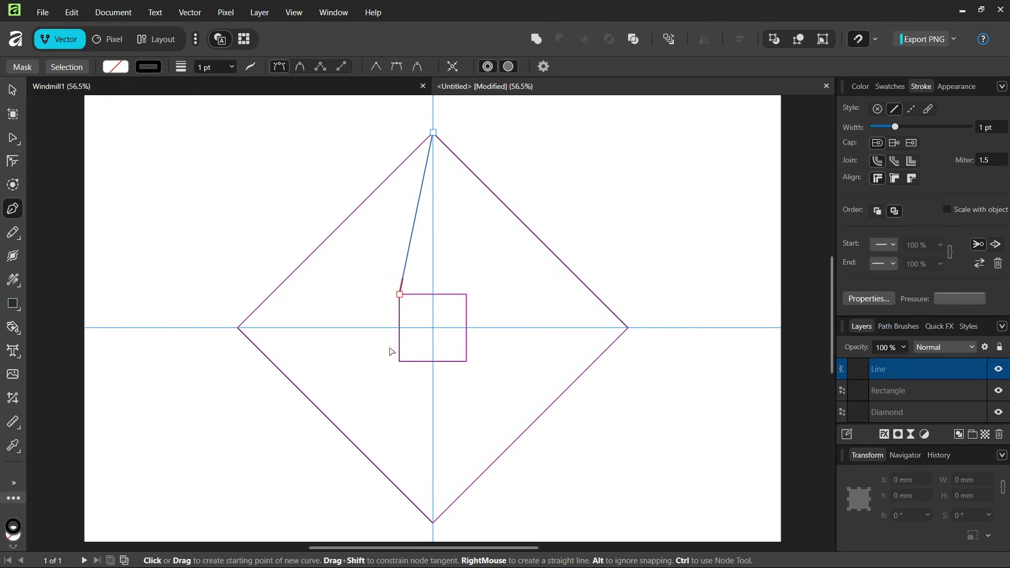
- Draw a line from the diamond's left corner to the square's bottom-left corner
scroll(400, 372, "up", 2)
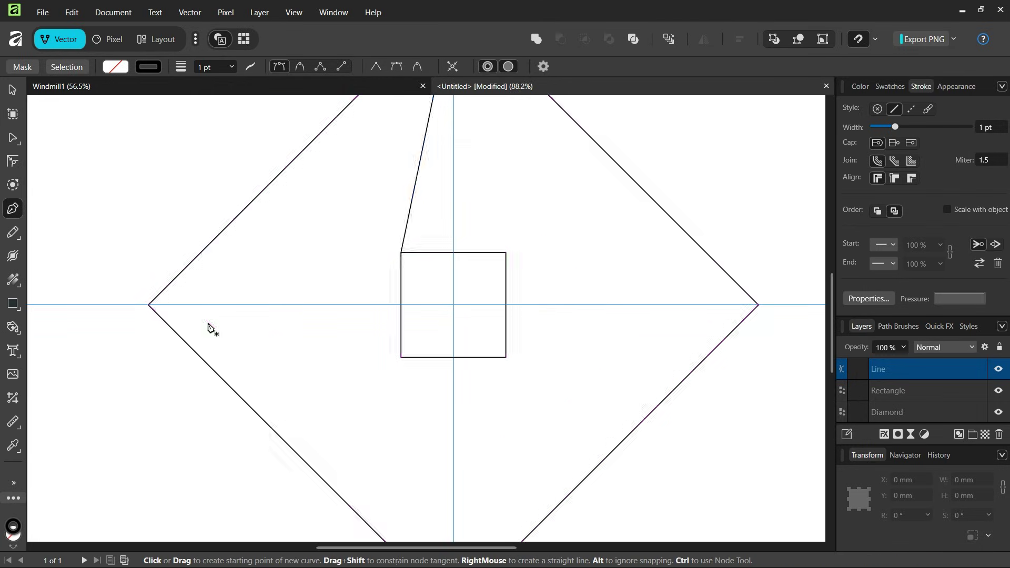
left_click(149, 304)
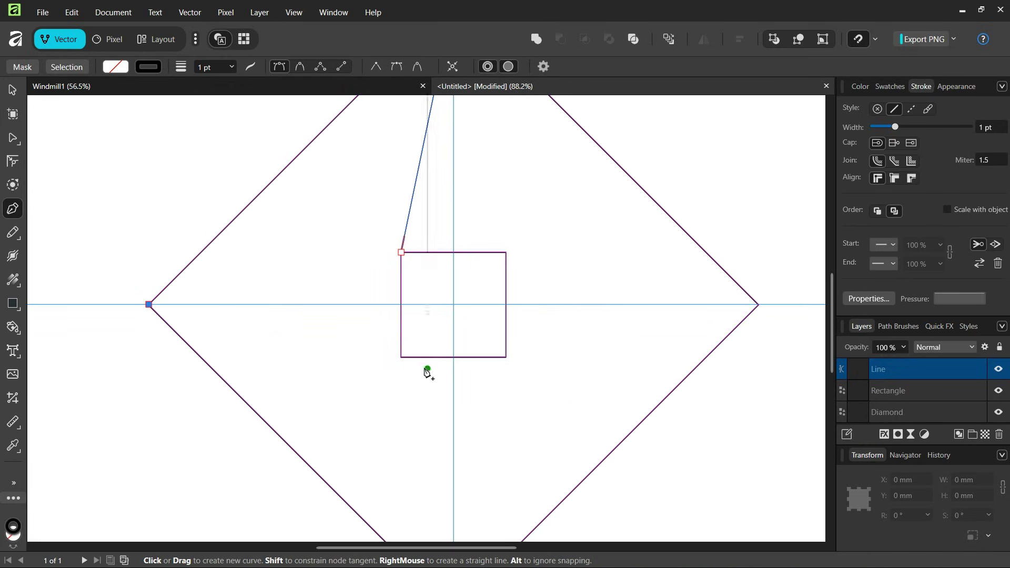
left_click(401, 357)
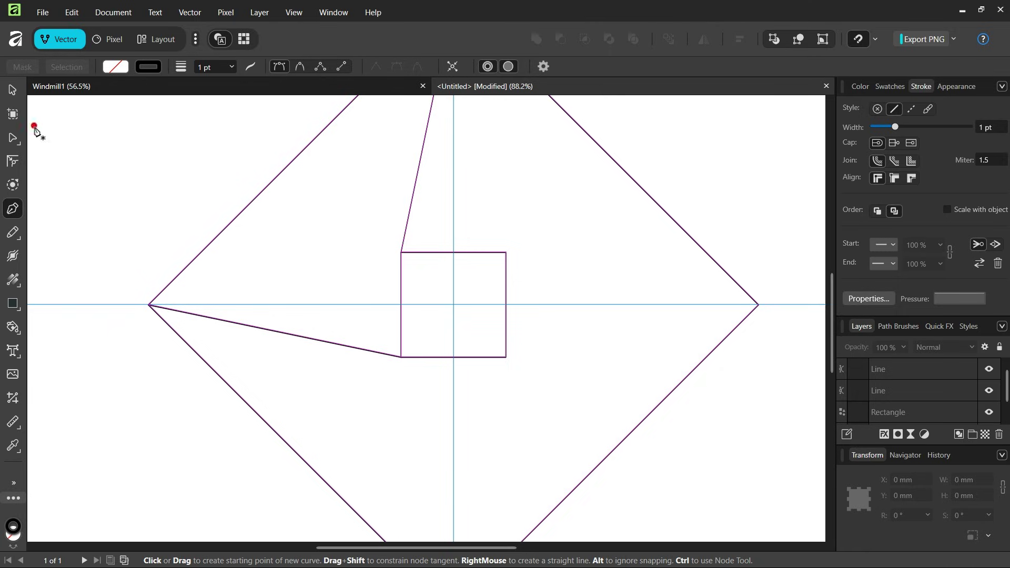
left_click(14, 95)
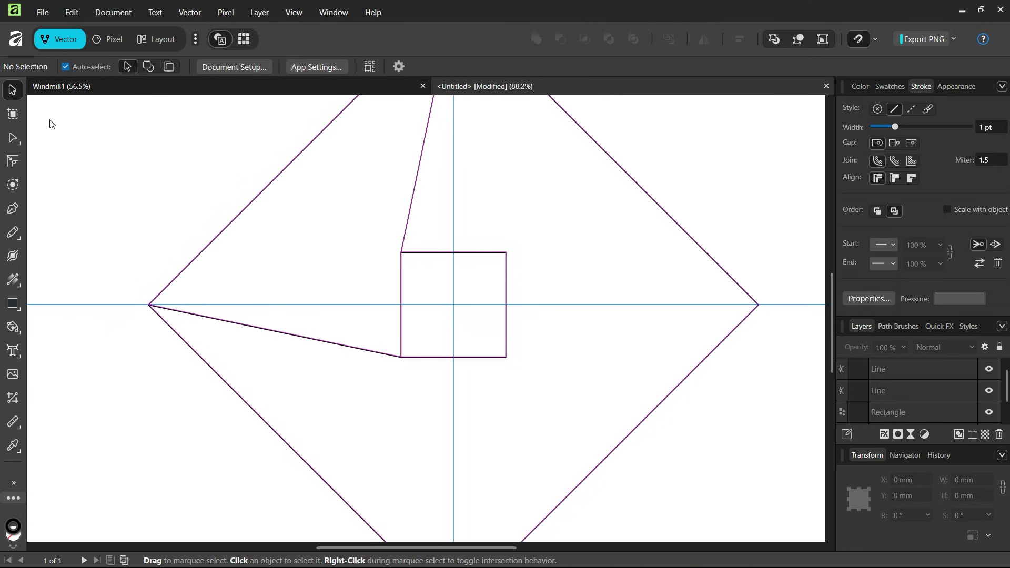
scroll(198, 264, "down", 3)
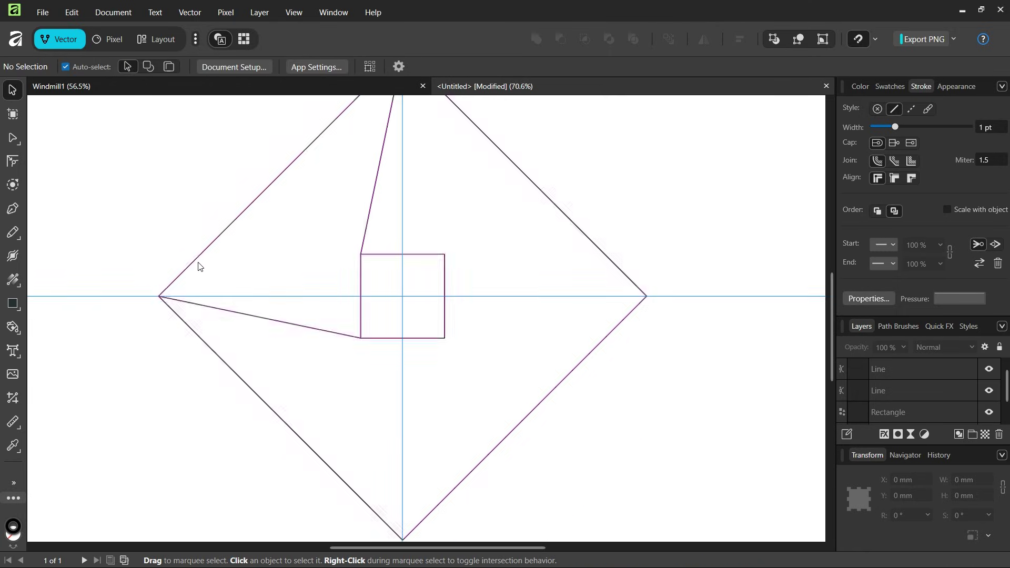
- Select all four objects and use Shape Builder with All unused geometry clean-up to keep the upper-left blade
scroll(433, 309, "down", 1)
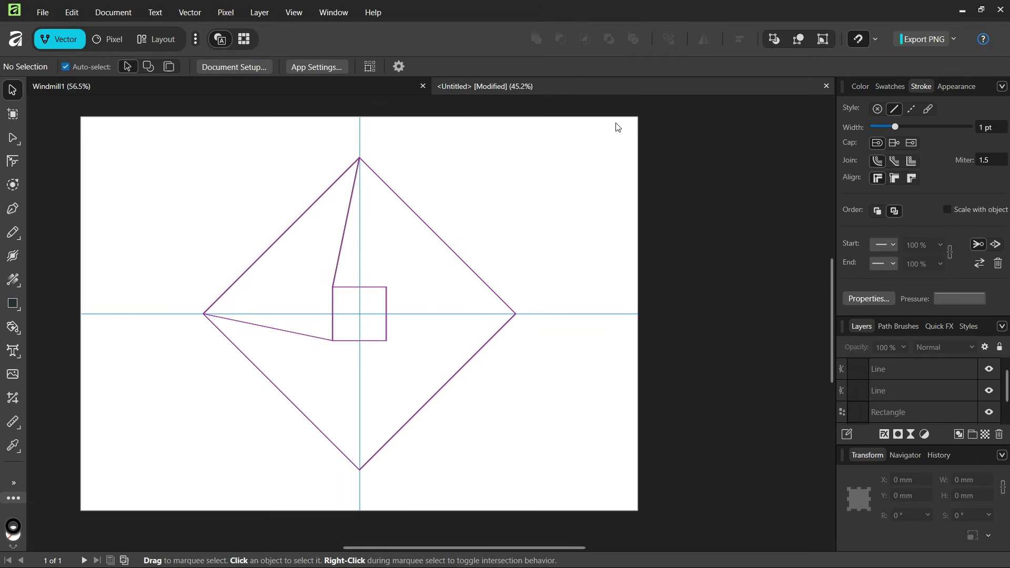
mouse_move(619, 128)
left_mouse_down()
mouse_move(374, 343)
mouse_move(159, 508)
left_mouse_up()
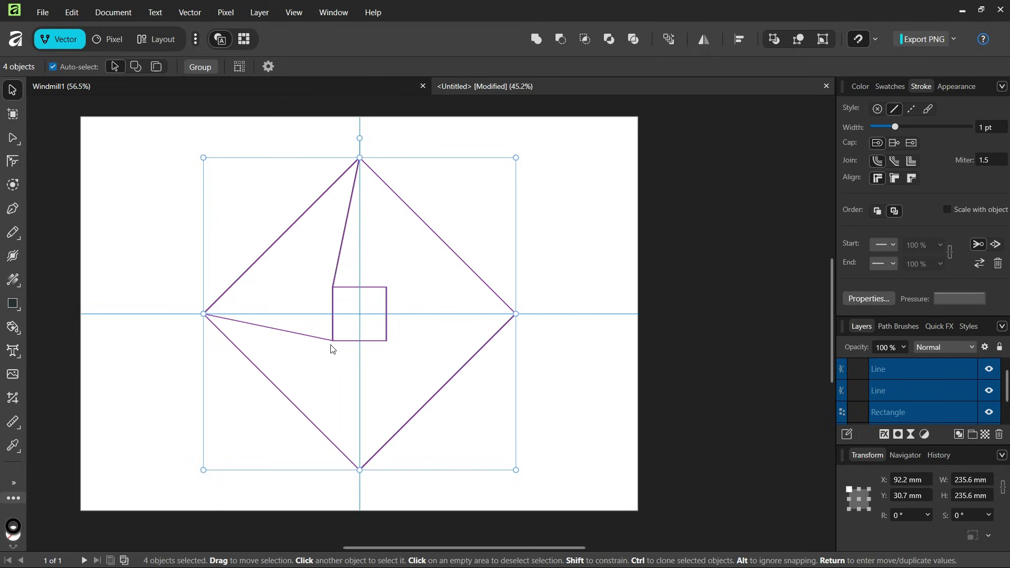
left_click(19, 336)
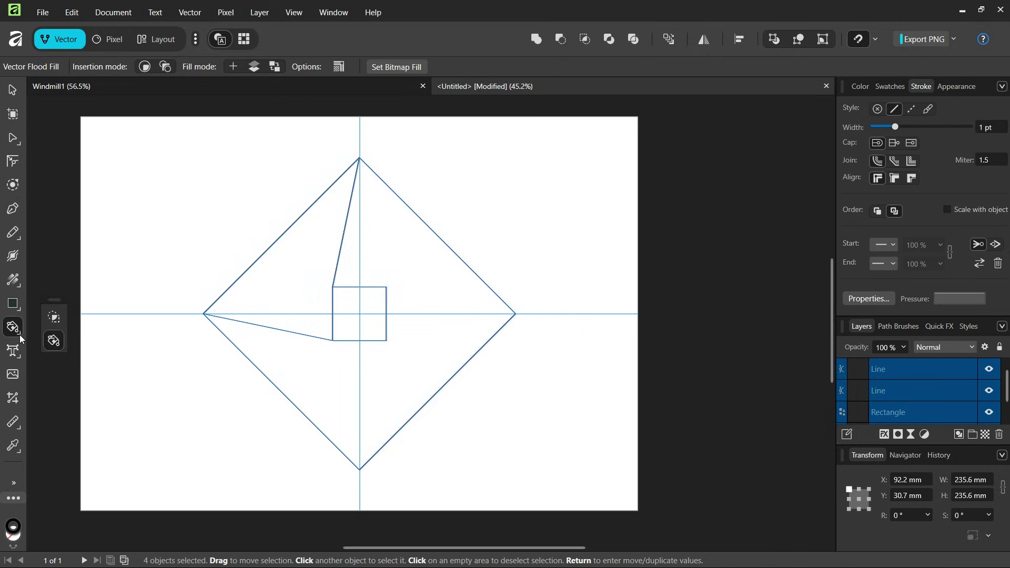
left_click(54, 318)
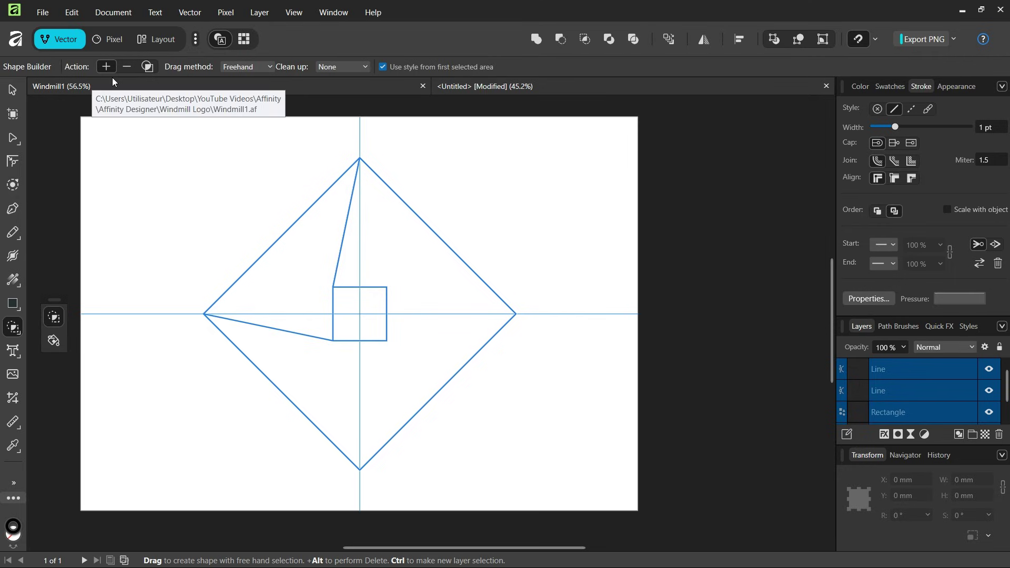
left_click(364, 67)
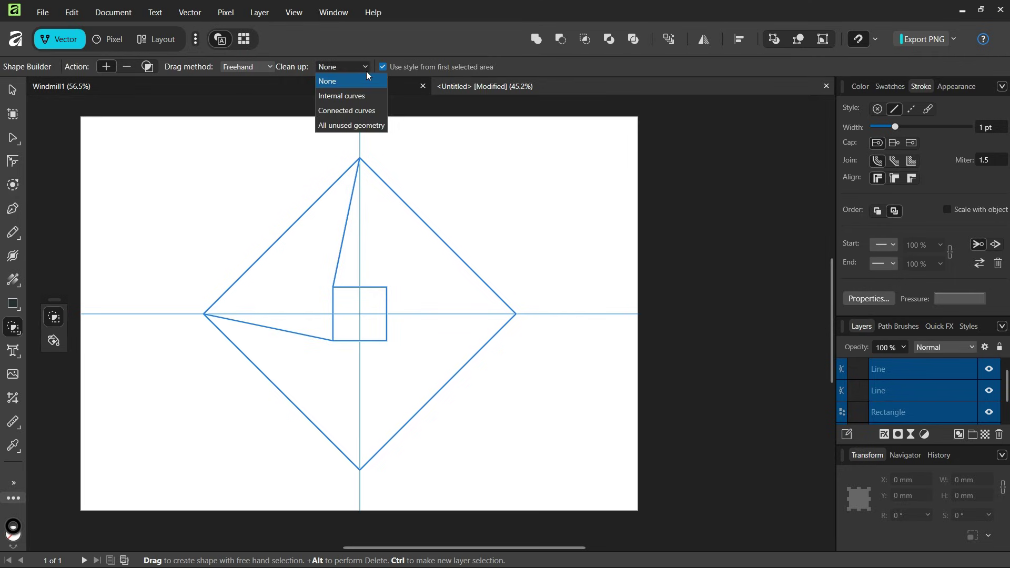
left_click(348, 126)
scroll(258, 241, "up", 1)
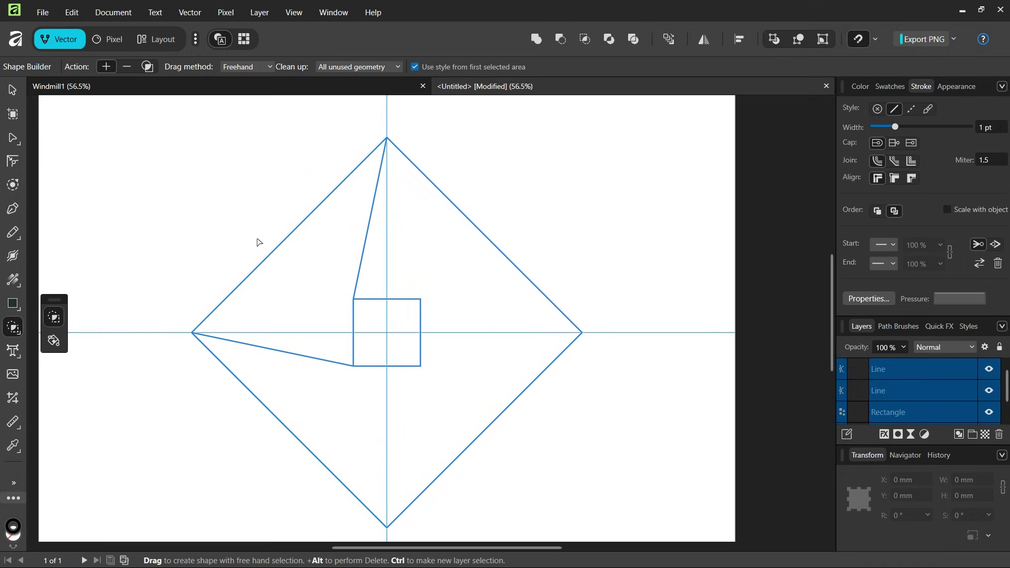
left_click(303, 270)
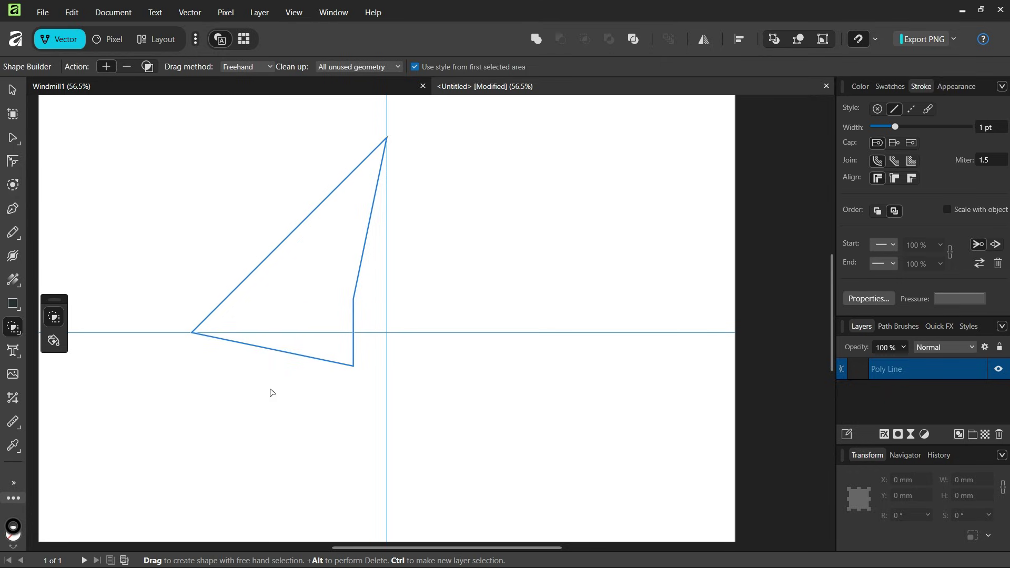
- Select the blade outline and convert it to a symbol with Vector > Create Symbol
left_click(12, 92)
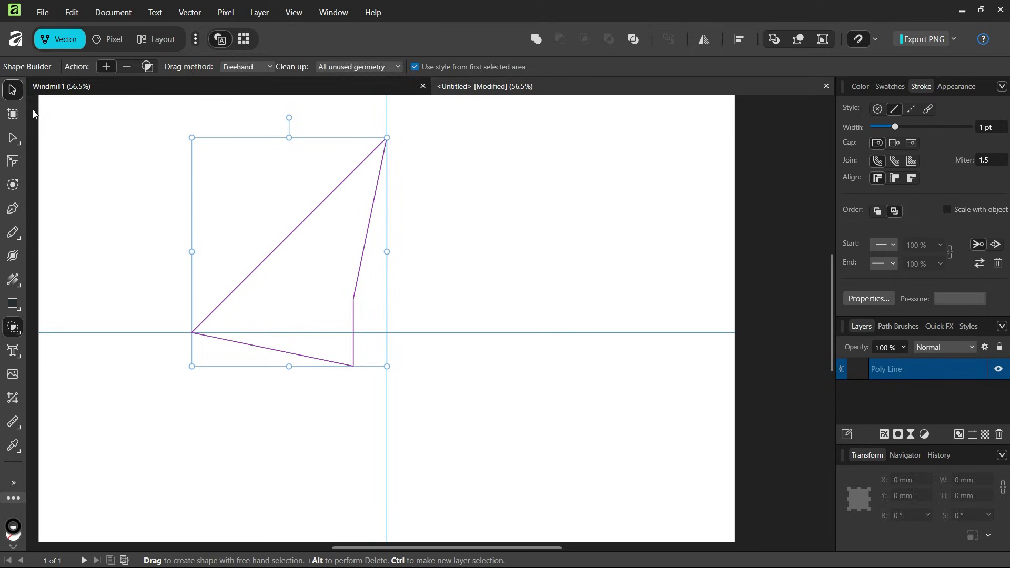
scroll(219, 249, "down", 1)
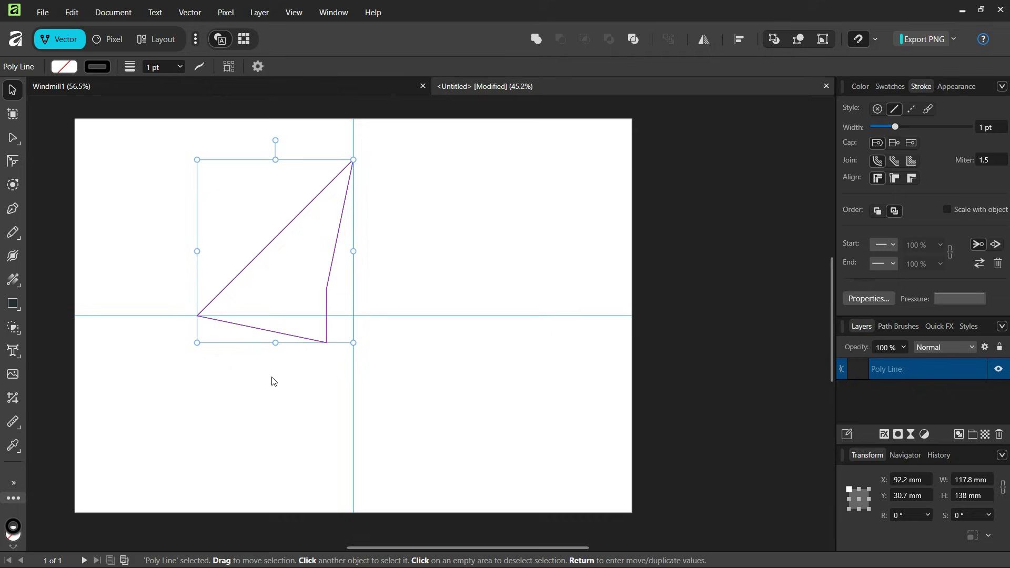
left_click(188, 14)
left_click(213, 46)
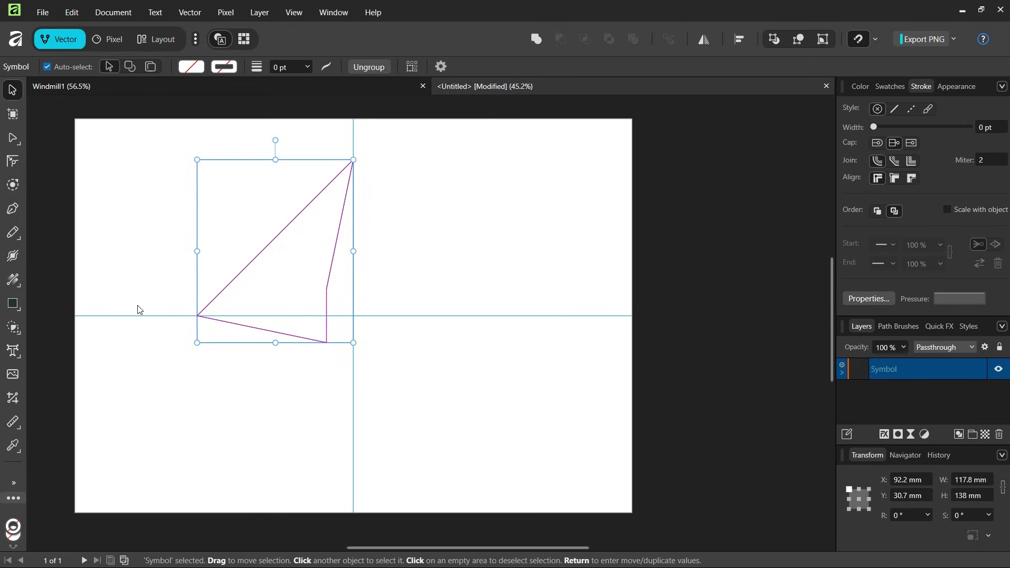
key("alt")
- Enable the transform origin and move it onto the guide crossing at the diamond's centre
left_click(441, 67)
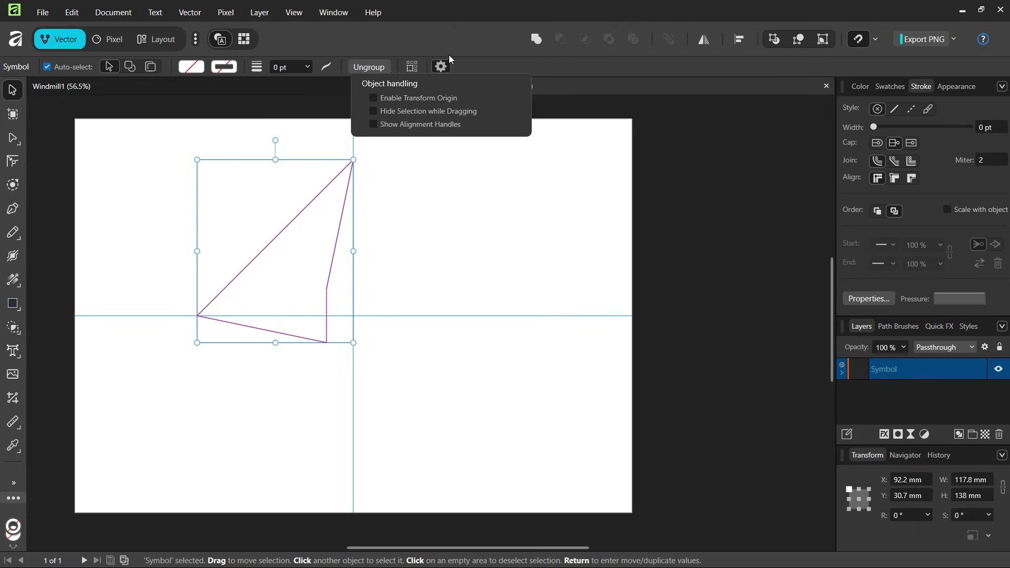
left_click(413, 100)
left_click(273, 250)
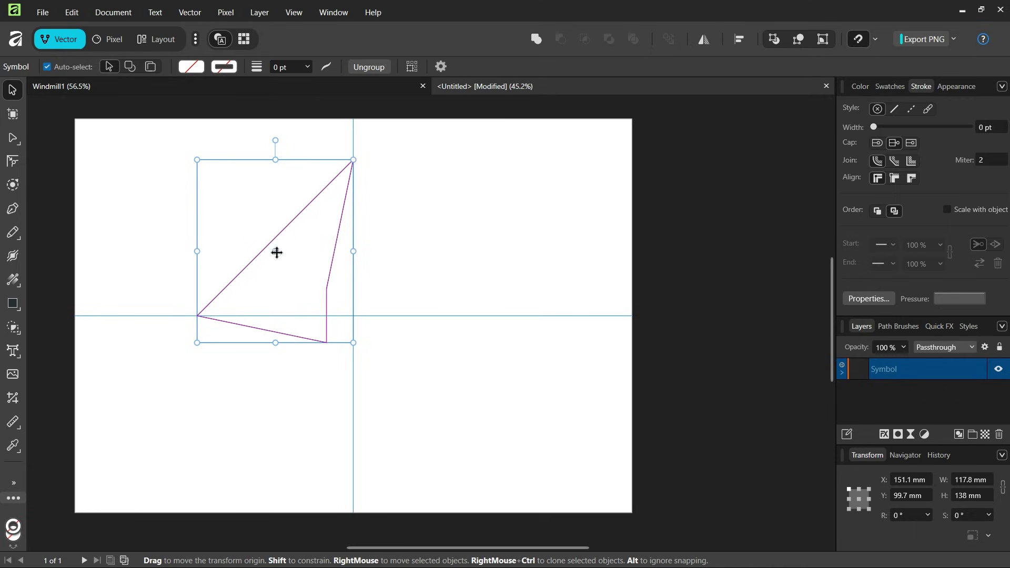
mouse_move(275, 251)
left_mouse_down()
mouse_move(349, 299)
mouse_move(353, 315)
left_mouse_up()
scroll(361, 316, "up", 2)
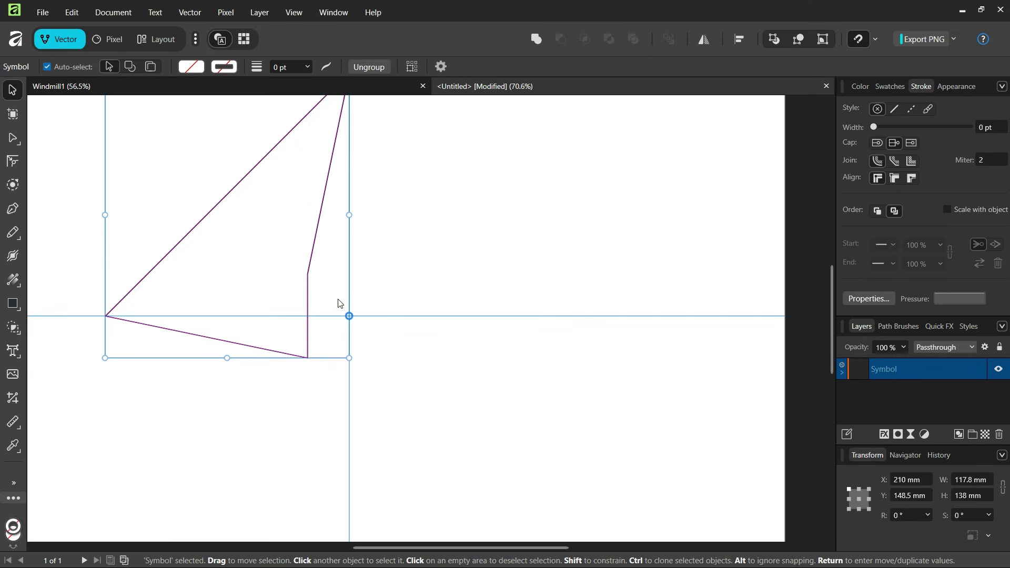
scroll(338, 335, "down", 2)
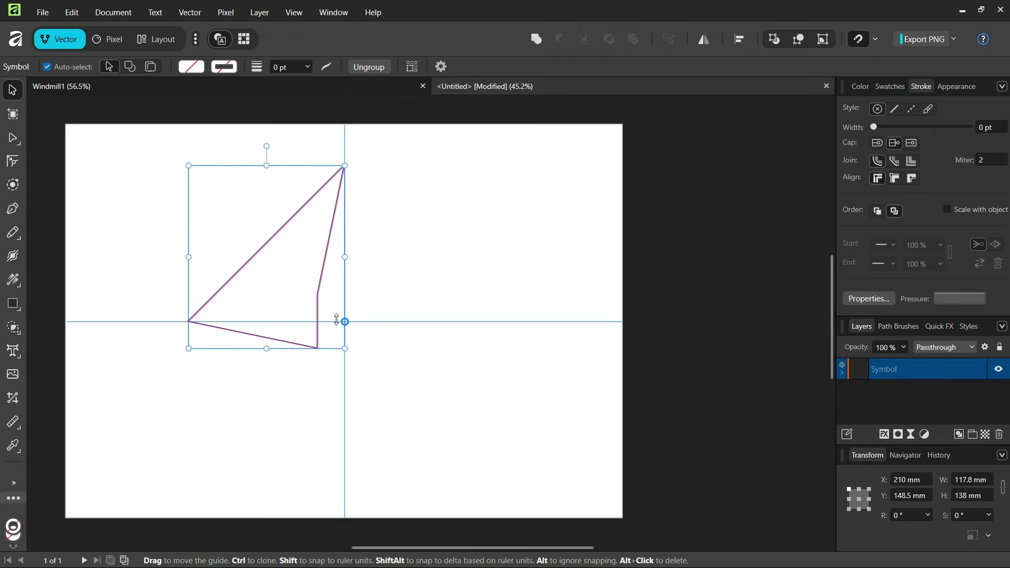
key("Return")
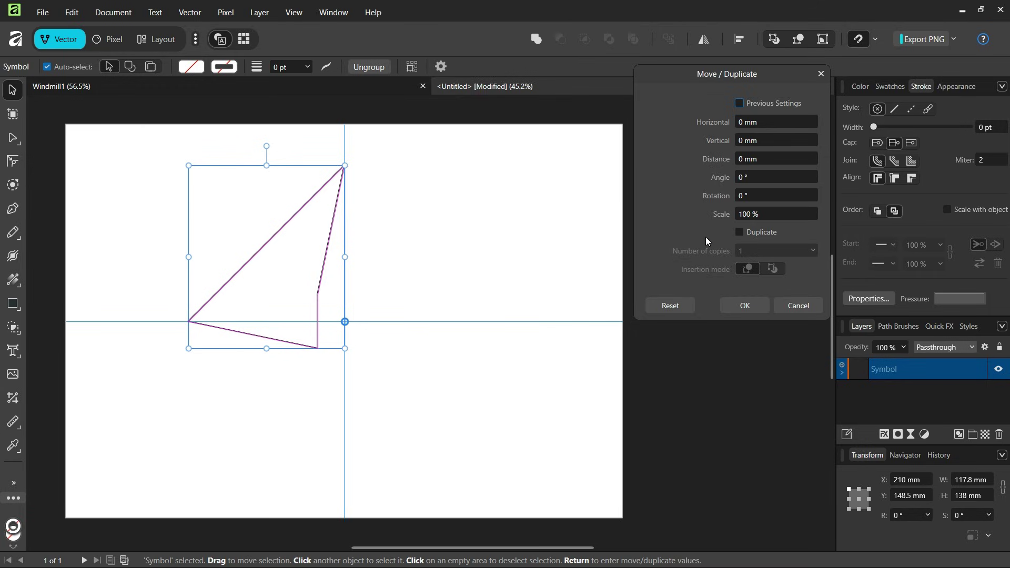
- Duplicate the blade 3 times with a 90° rotation for each copy
left_click(740, 235)
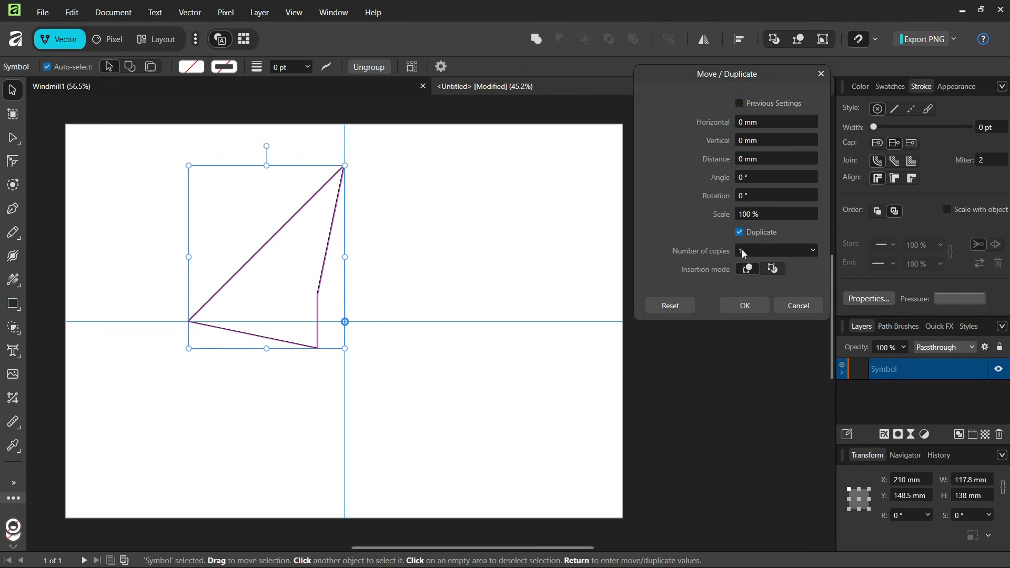
left_click(742, 250)
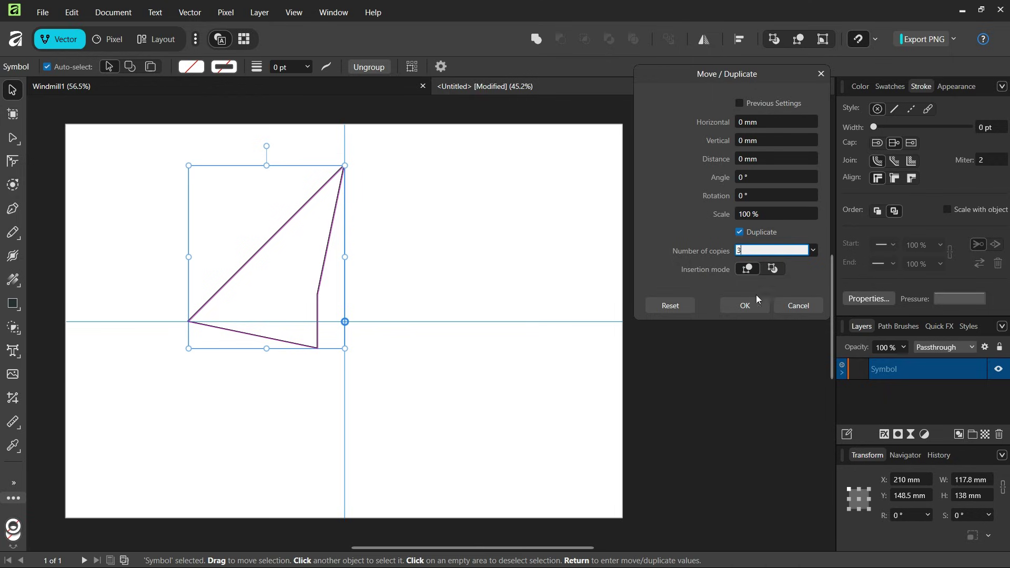
left_click(751, 198)
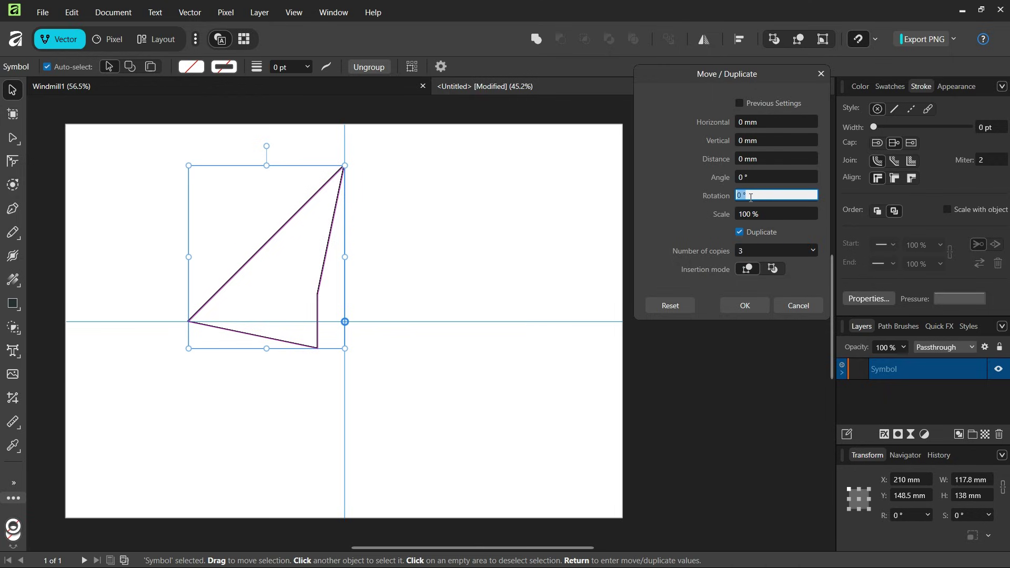
type("90")
left_click(740, 306)
scroll(429, 387, "down", 1)
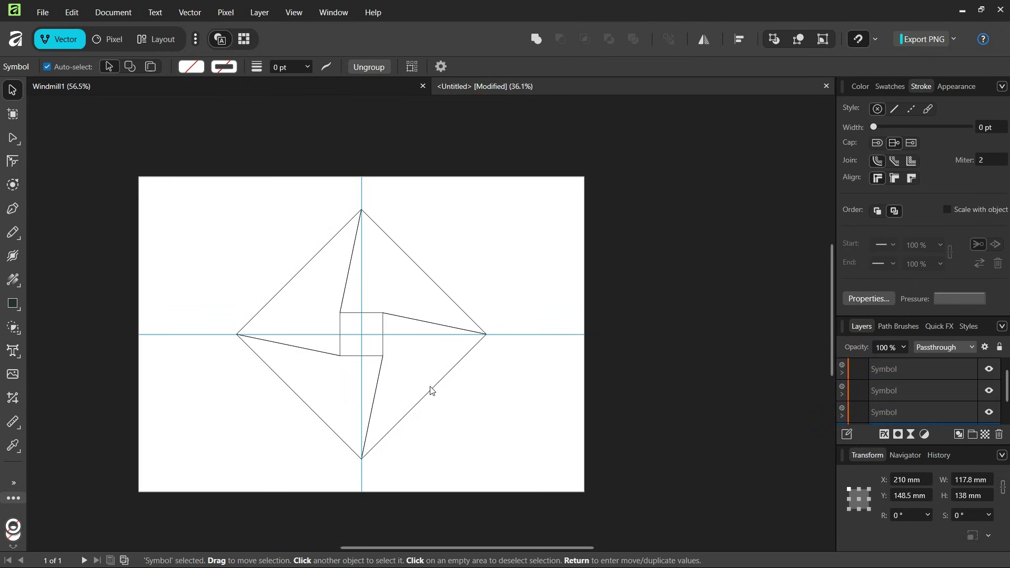
- Set the stroke of the blade shape inside the symbol to none
scroll(221, 413, "up", 1)
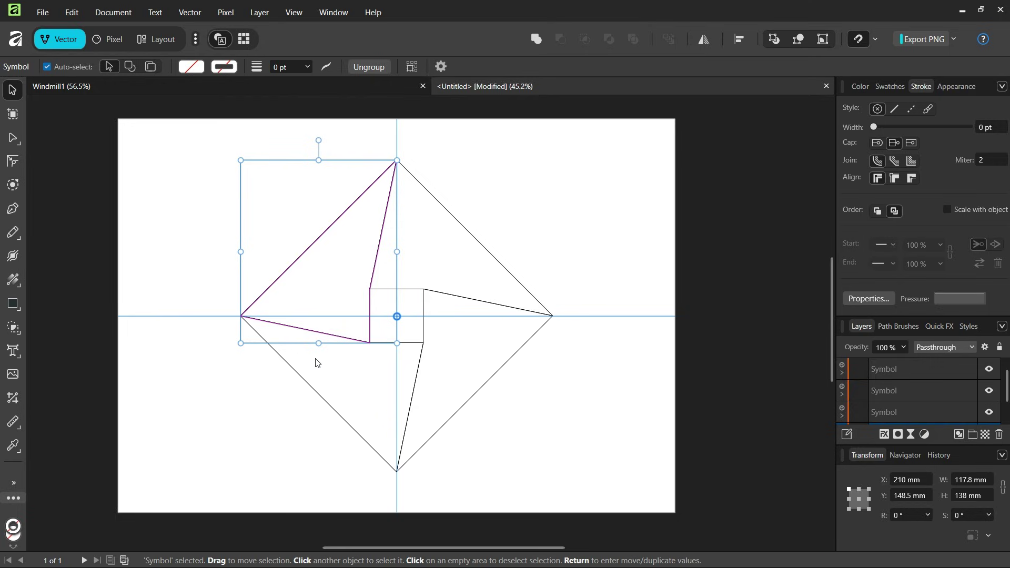
left_click(859, 86)
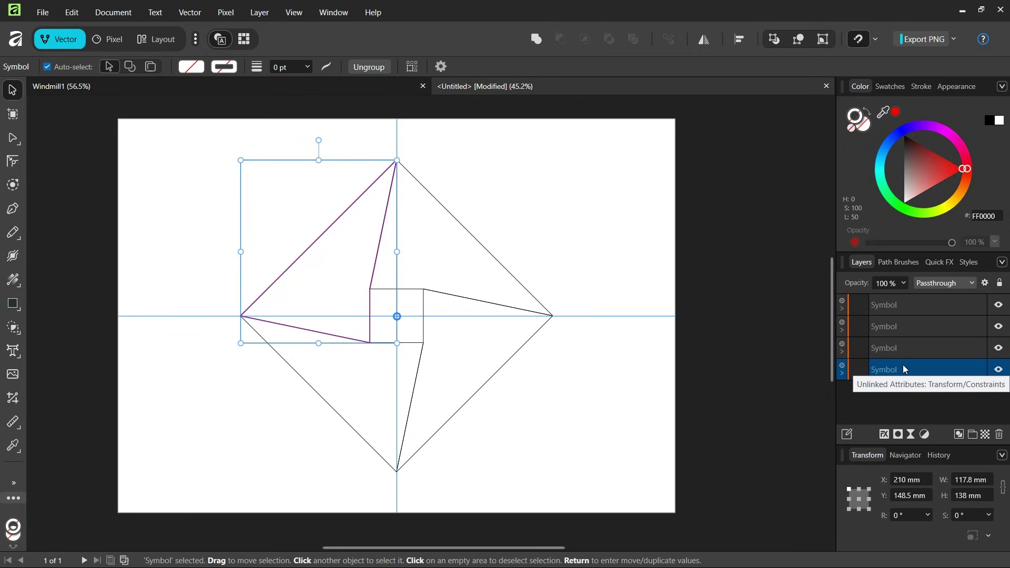
left_click(842, 374)
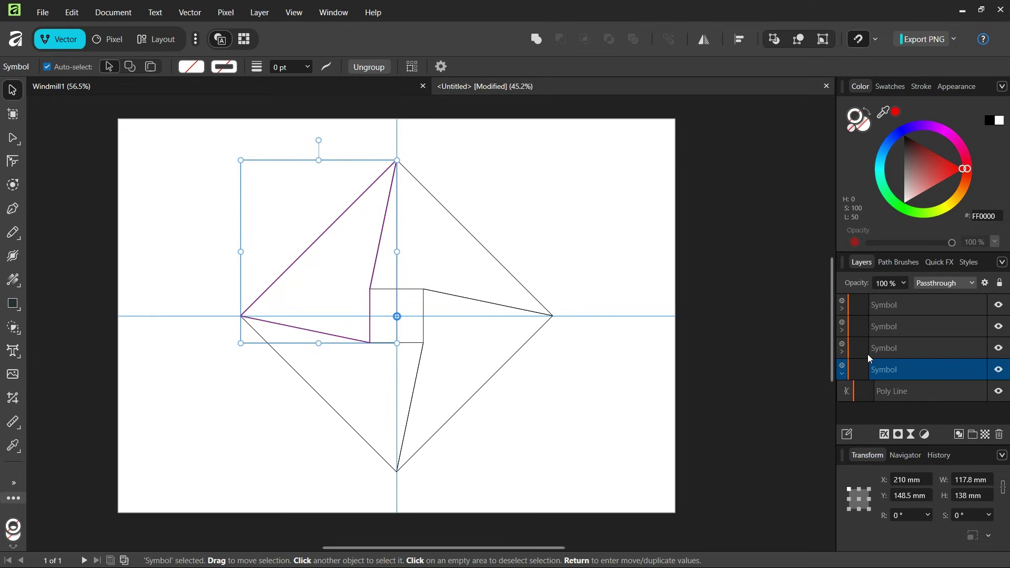
left_click(900, 401)
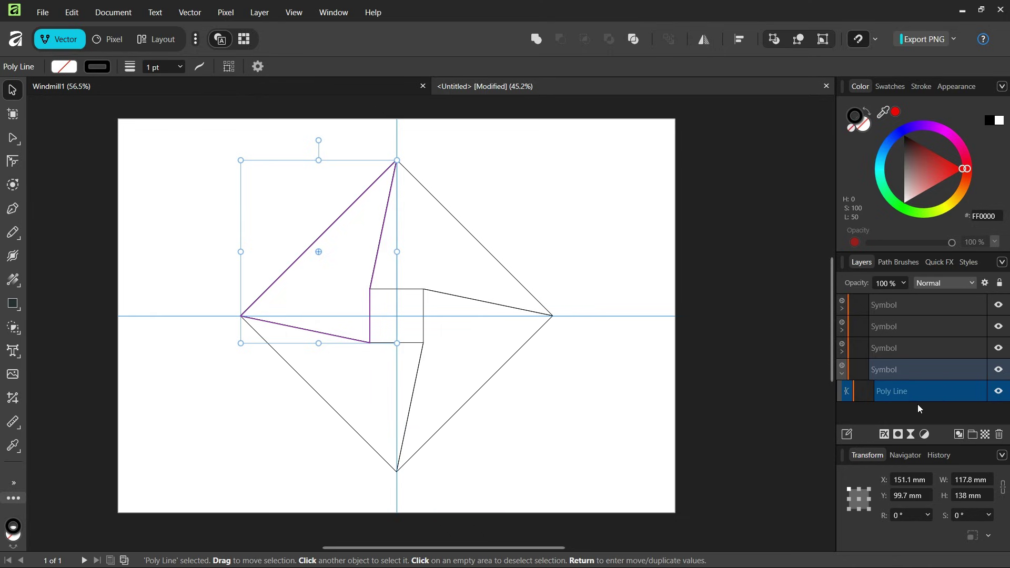
left_click(852, 128)
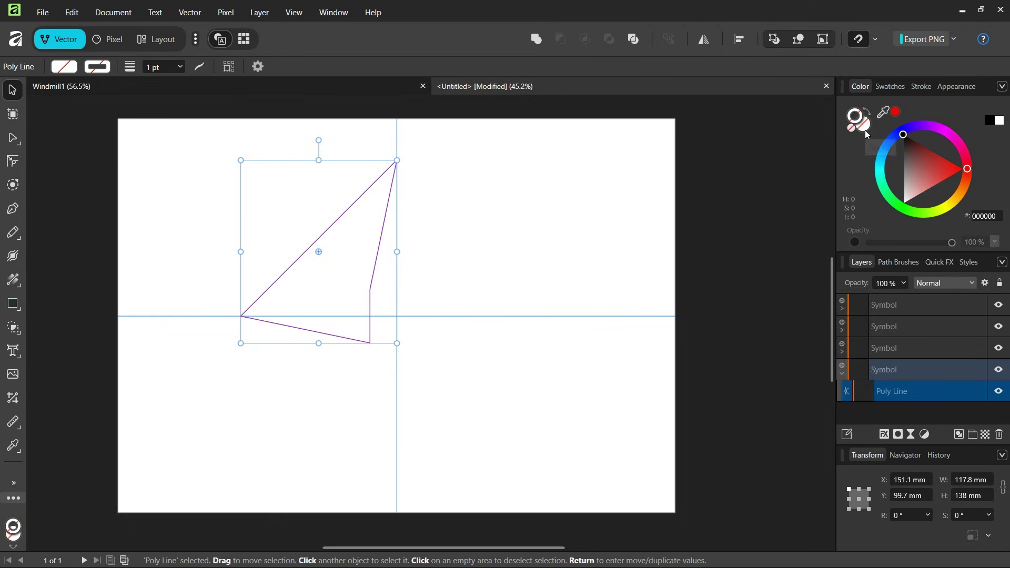
left_click(863, 129)
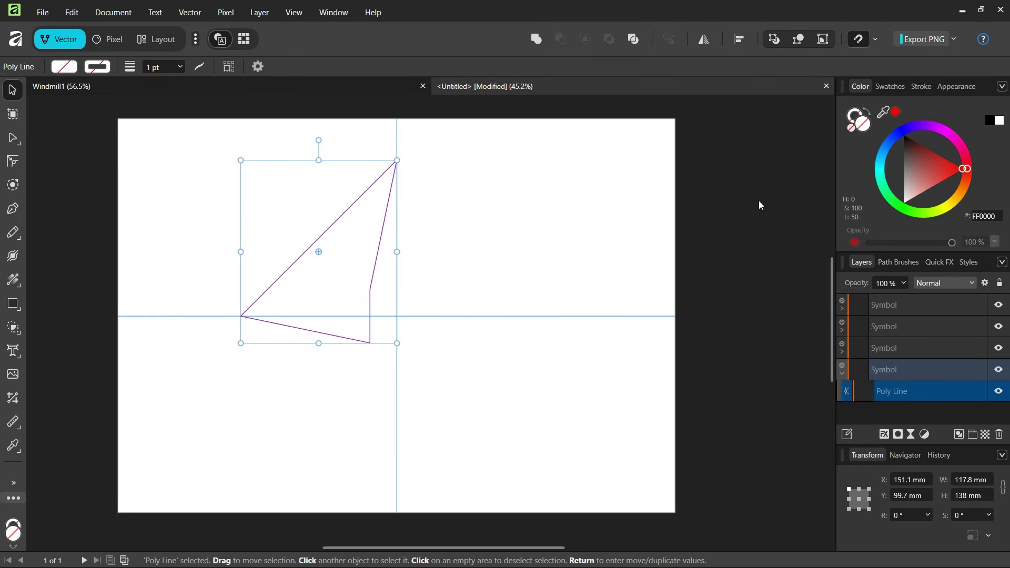
- Give the blades a linear gradient fill with a bright cyan start stop
left_click(13, 281)
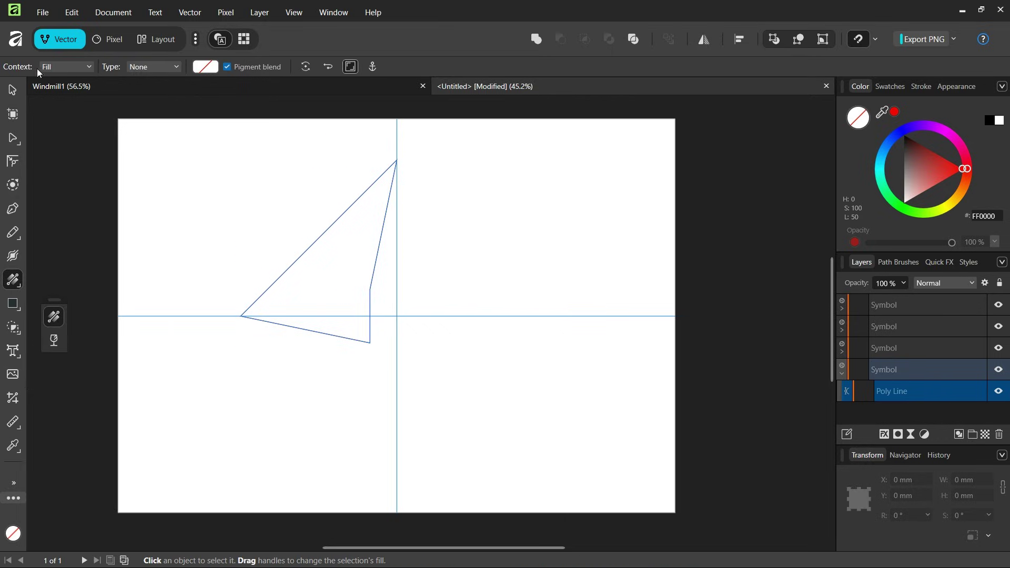
left_click(147, 67)
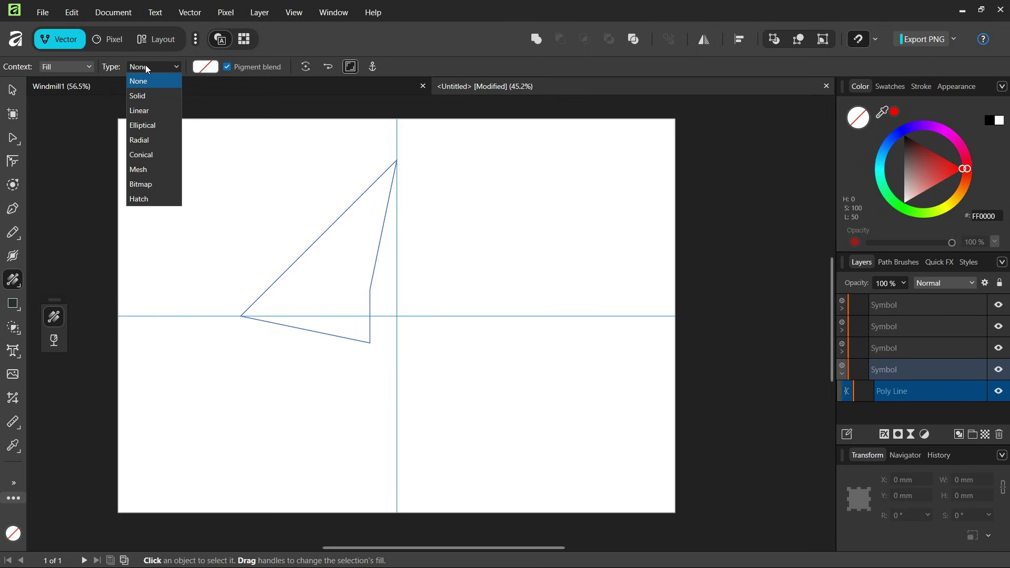
left_click(150, 109)
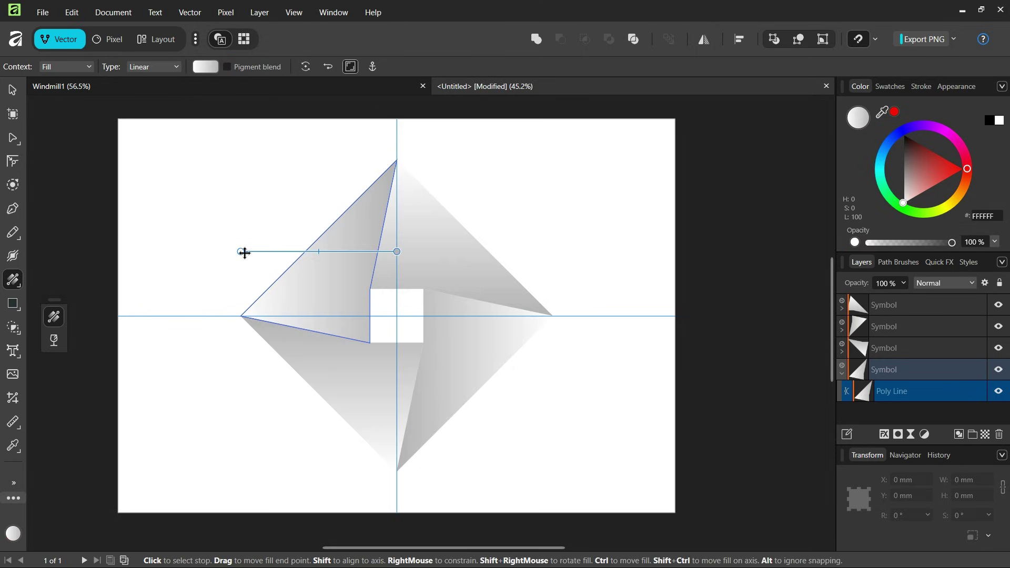
left_click(205, 67)
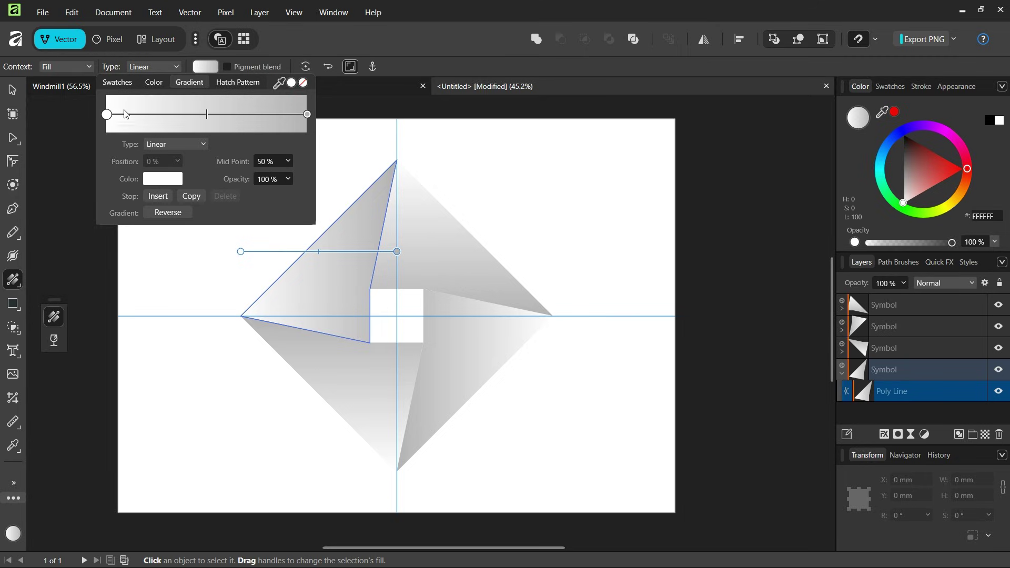
left_click(107, 115)
left_click(159, 181)
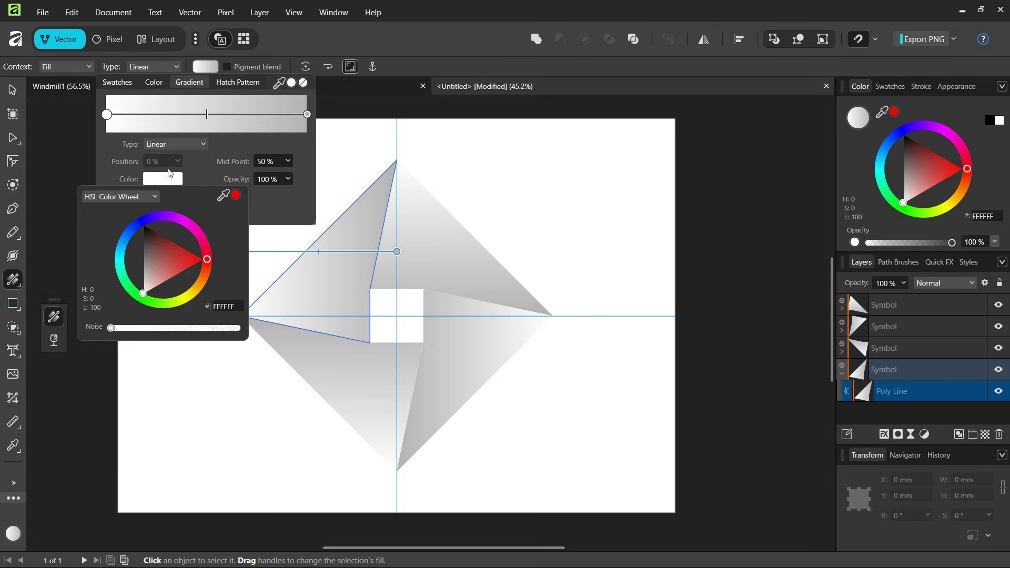
left_click(120, 263)
mouse_move(150, 263)
left_mouse_down()
mouse_move(126, 269)
mouse_move(120, 255)
left_mouse_up()
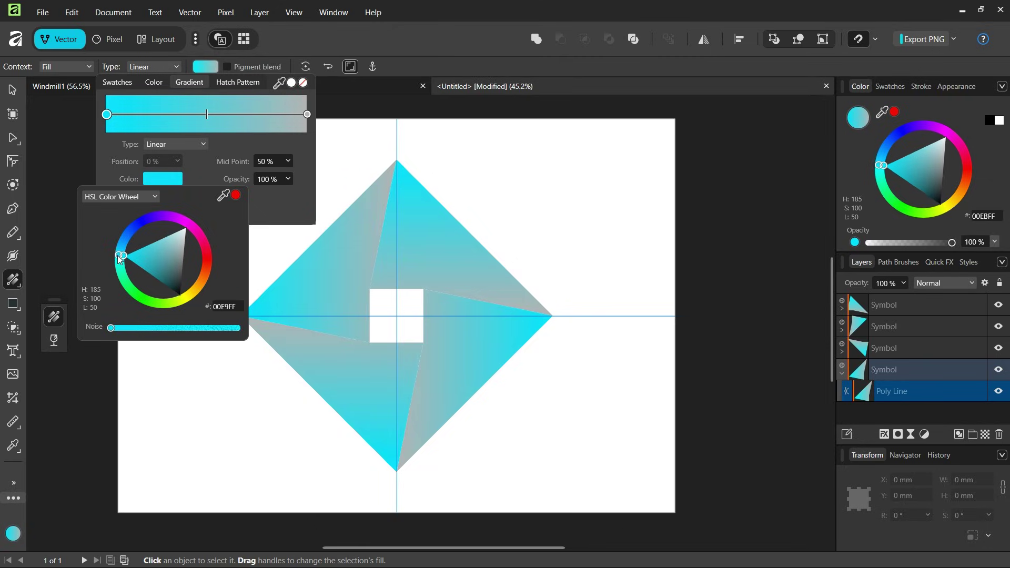
- Set the gradient's end stop to dark teal 003035
left_click(307, 114)
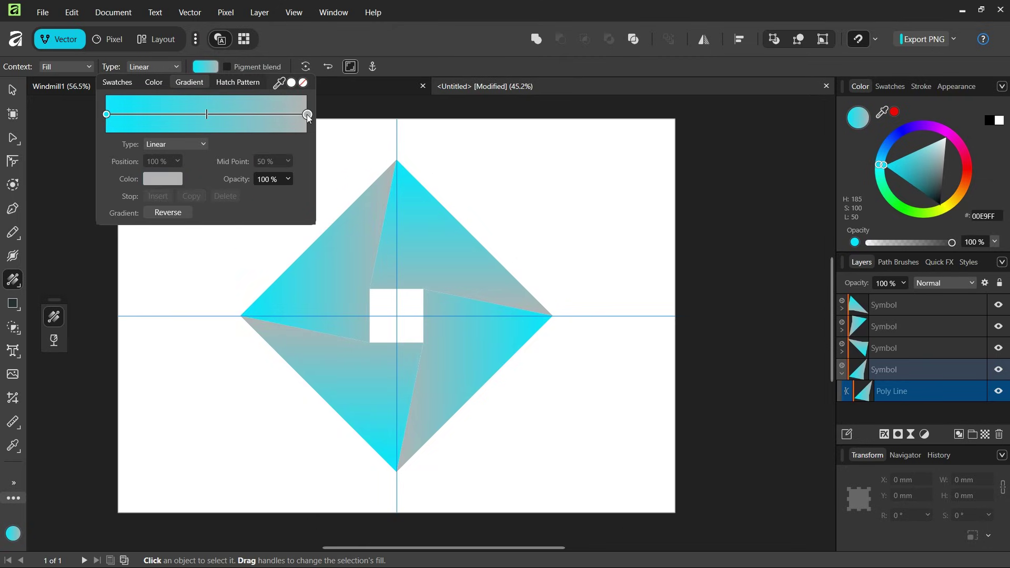
left_click(163, 179)
left_click(120, 258)
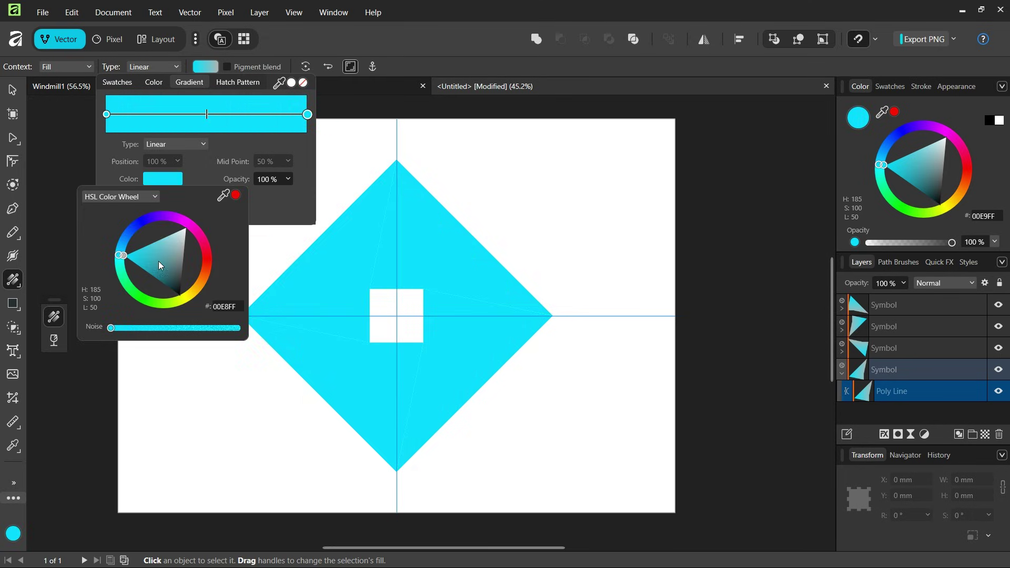
left_click_drag(159, 261, 163, 294)
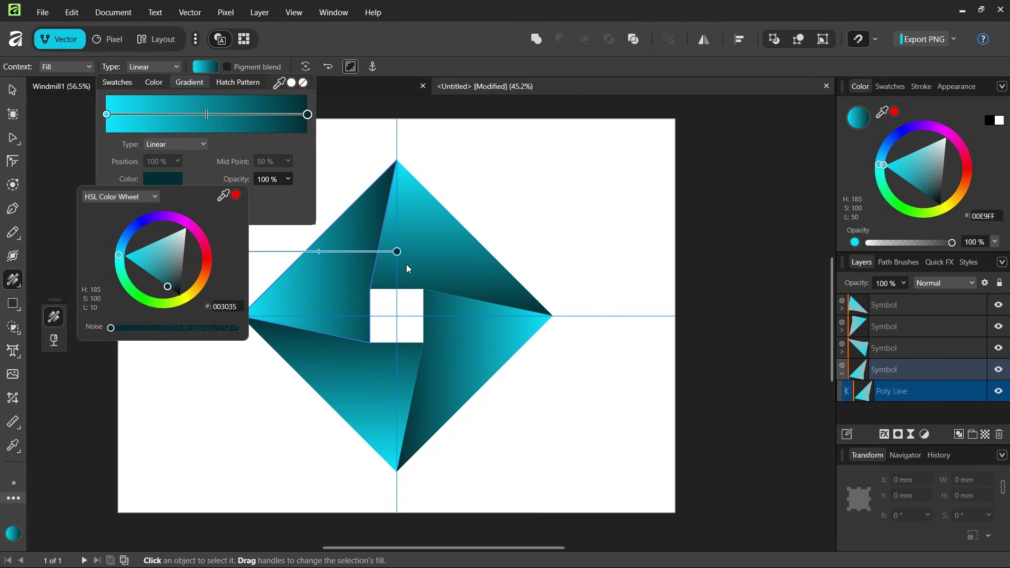
left_click(396, 252)
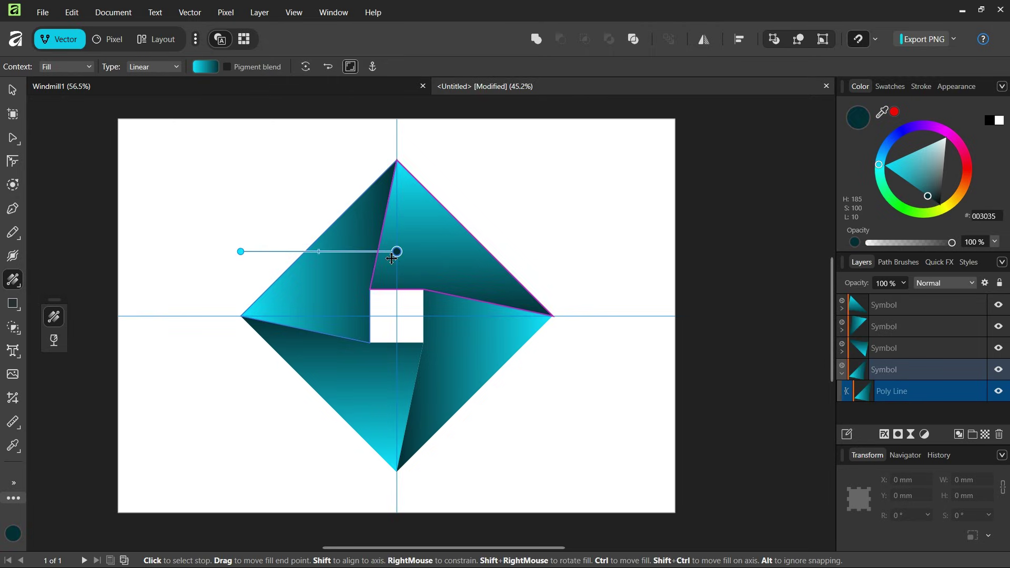
- Re-aim the blade gradient from cyan above the top corner to dark teal lower down, midpoint shifted toward the dark end
left_click_drag(391, 258, 324, 332)
left_click_drag(242, 250, 364, 159)
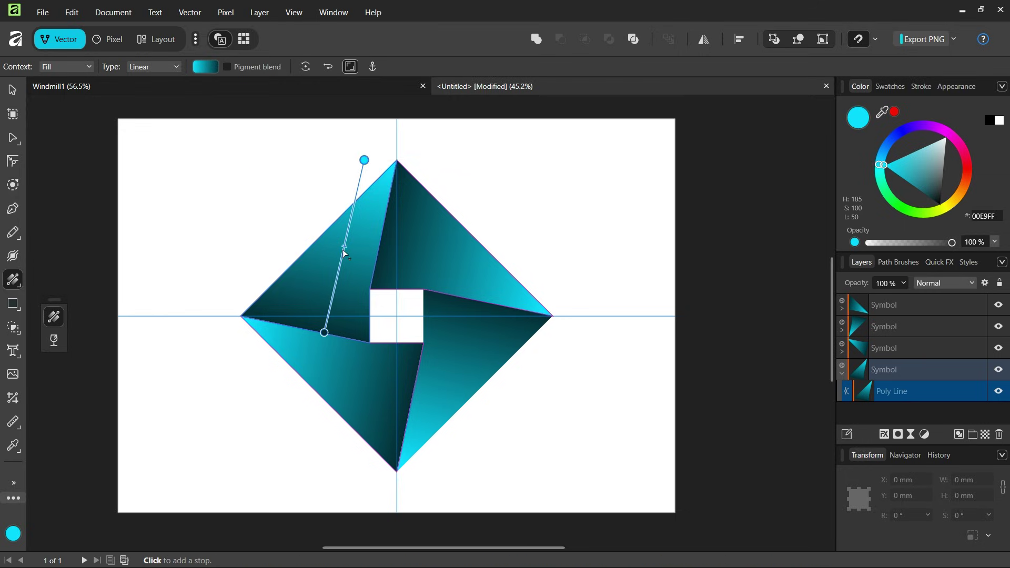
scroll(342, 249, "up", 1)
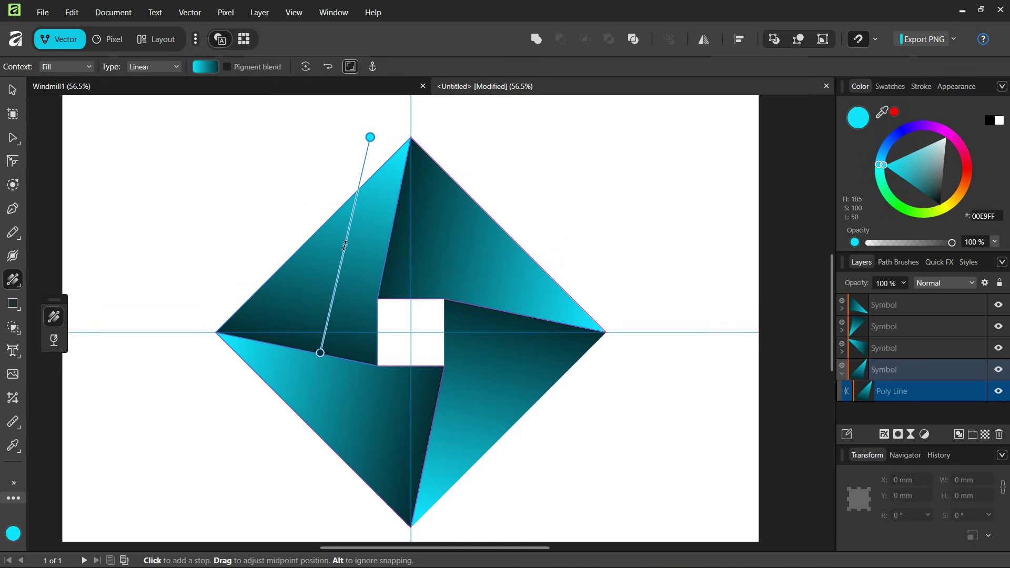
left_click_drag(346, 247, 335, 278)
scroll(335, 292, "down", 1)
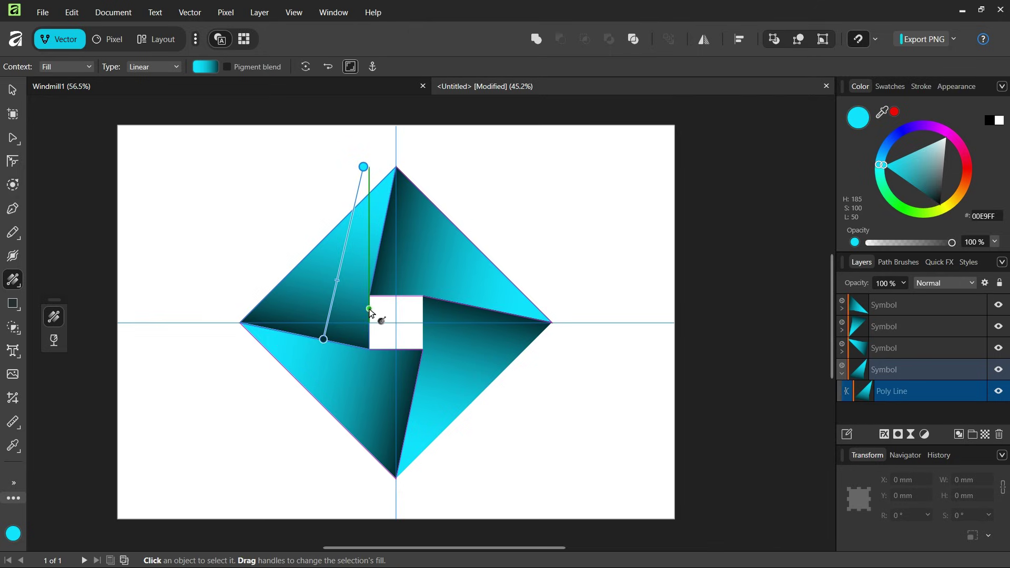
left_click_drag(338, 282, 337, 287)
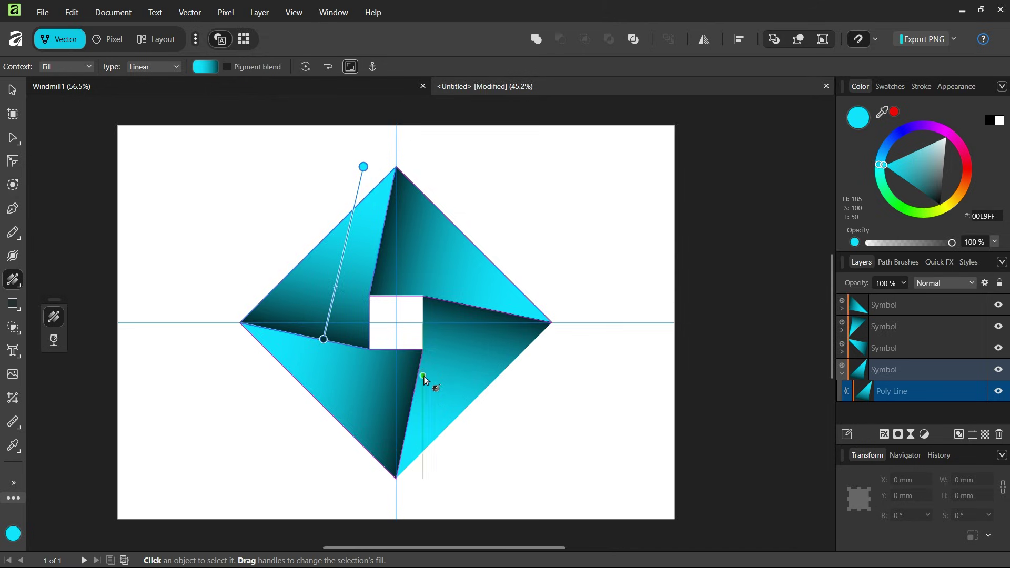
- Select the gradient's dark end stop, then its cyan start stop
scroll(424, 376, "down", 1)
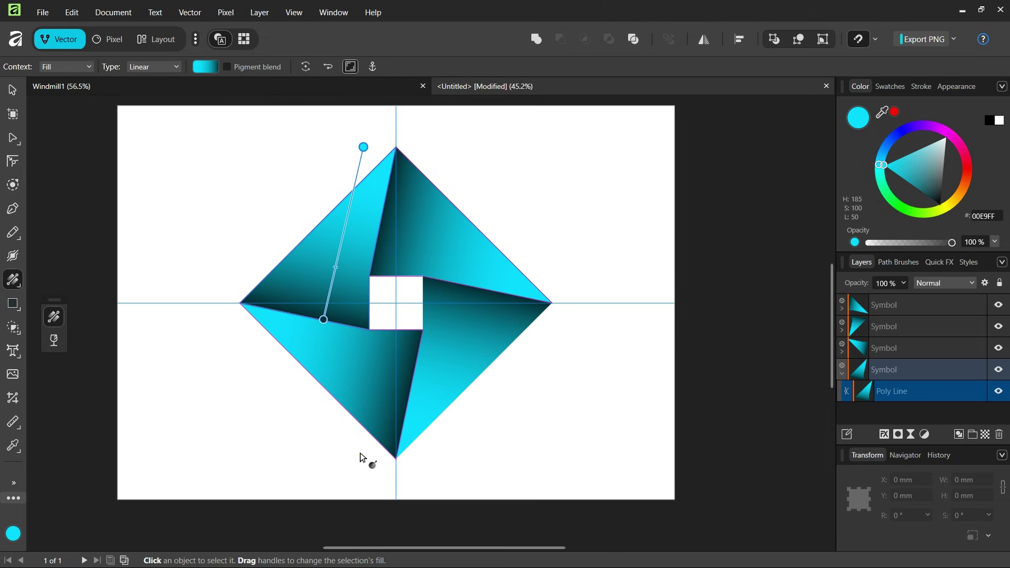
left_click(321, 318)
scroll(296, 309, "up", 2)
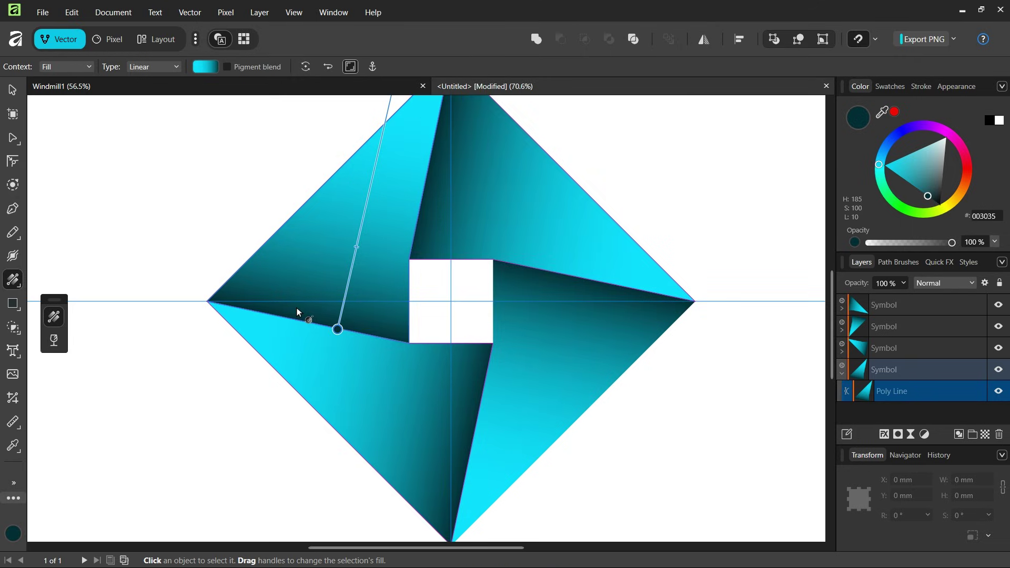
scroll(296, 310, "down", 1)
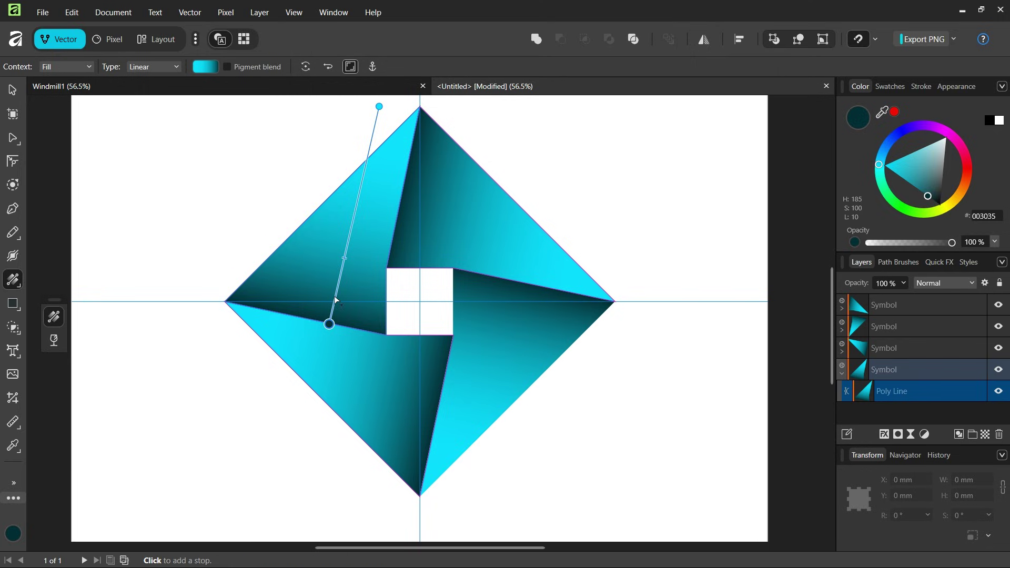
left_click(344, 264)
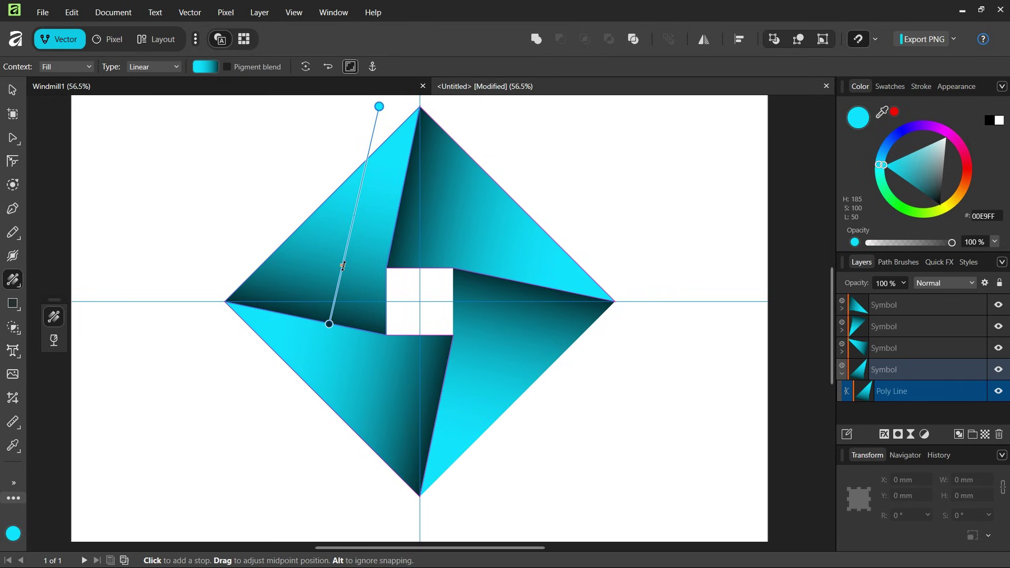
scroll(377, 357, "down", 1)
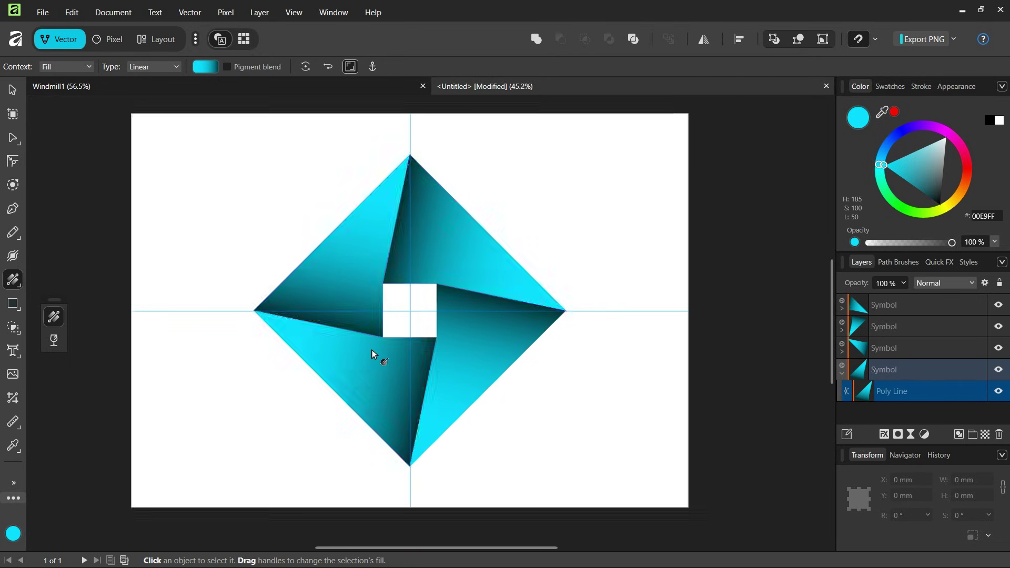
- Deepen the gradient's cyan start stop to 00DBEE in the gradient editor
left_click(210, 72)
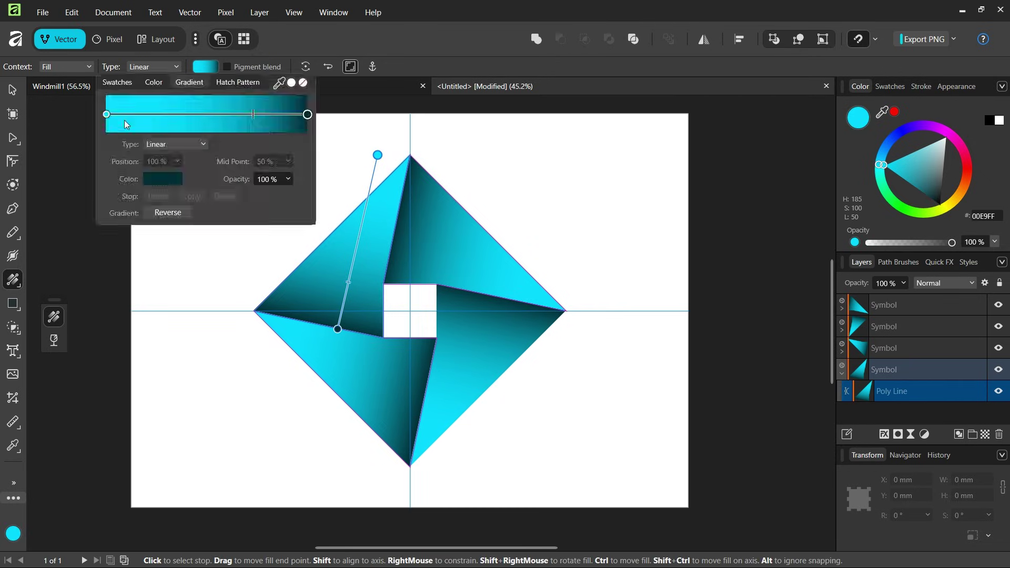
left_click(106, 114)
left_click(162, 179)
left_click_drag(128, 258, 119, 256)
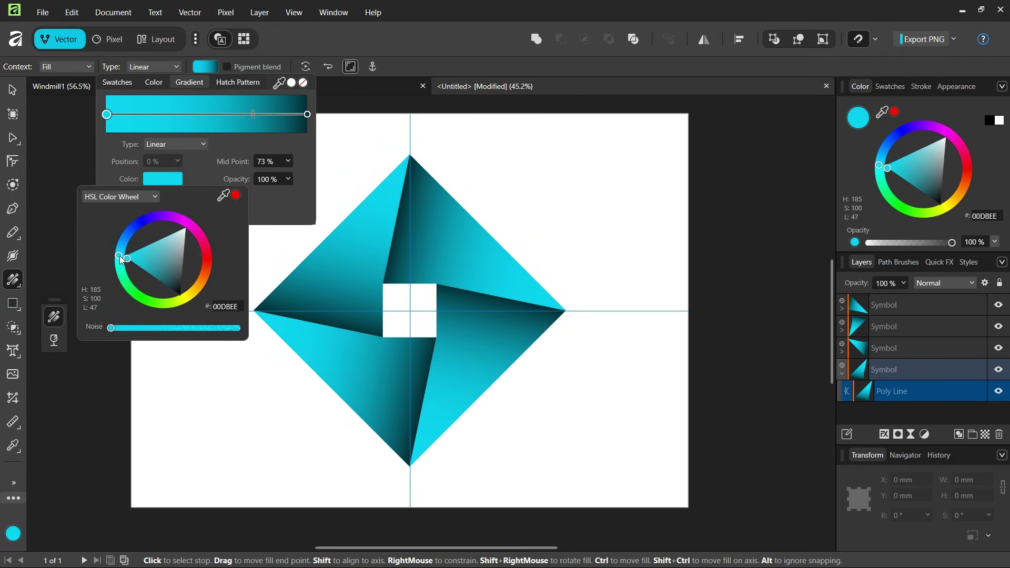
- Add 11% noise to the blade fill, then deselect everything to view the result
key("v")
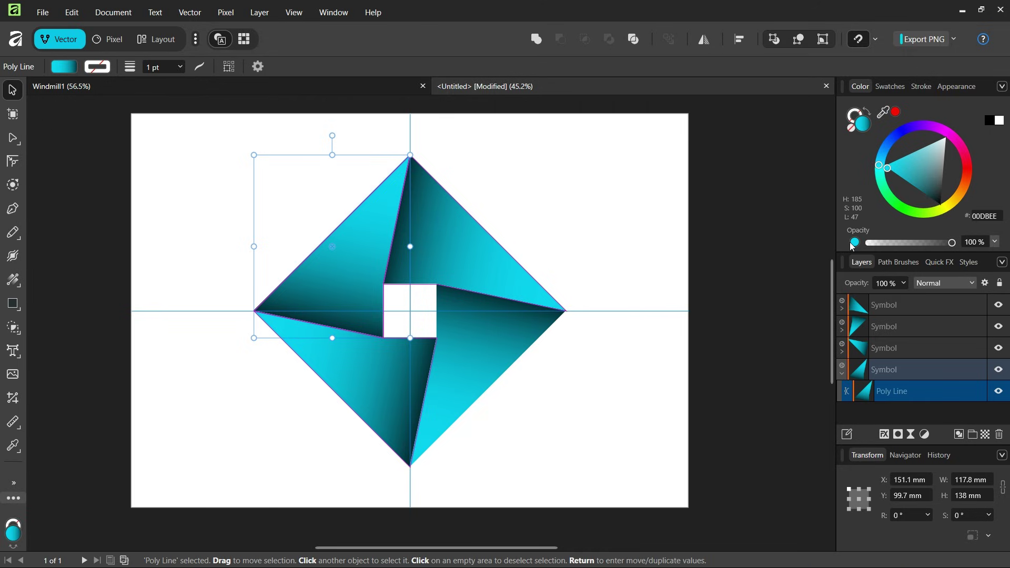
left_click(855, 242)
left_click(876, 243)
left_click_drag(879, 248, 880, 249)
left_click(678, 210)
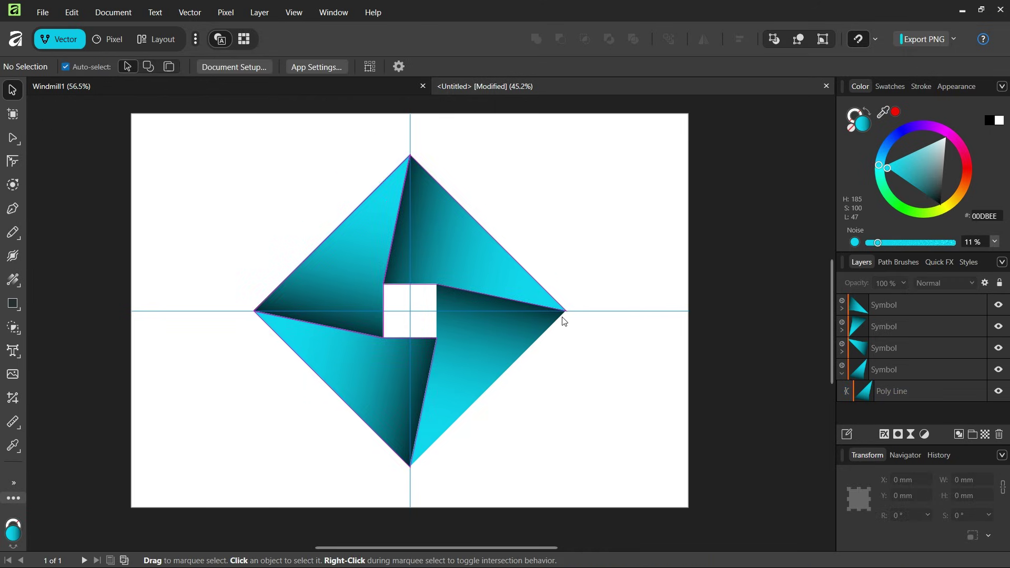